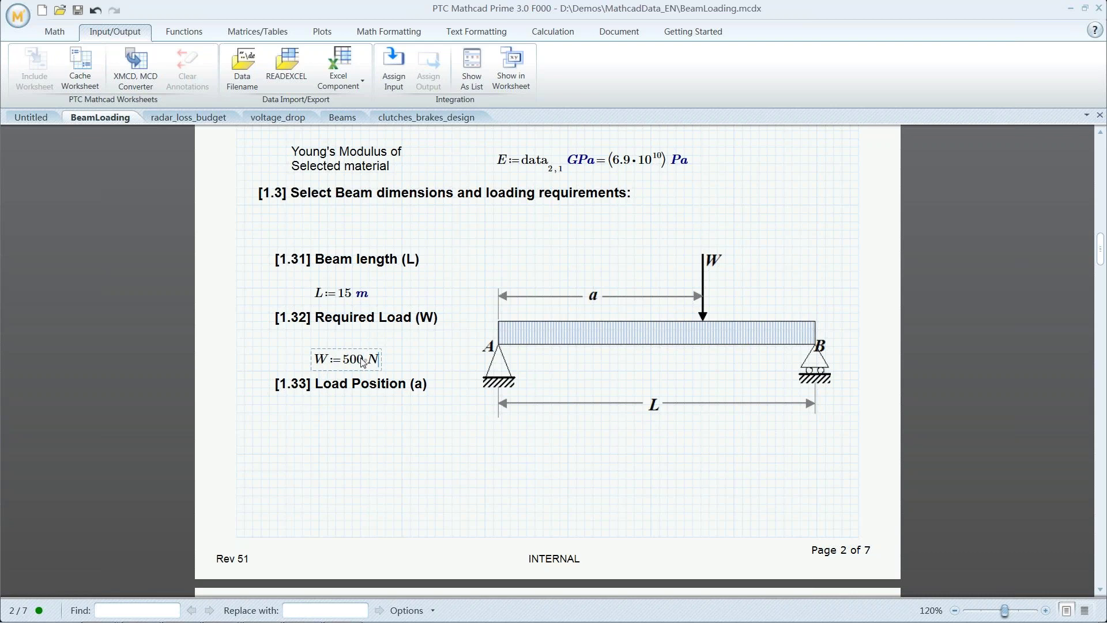
Define the load position a as 11 m below the Load Position heading in section 1.33.
left_click(311, 429)
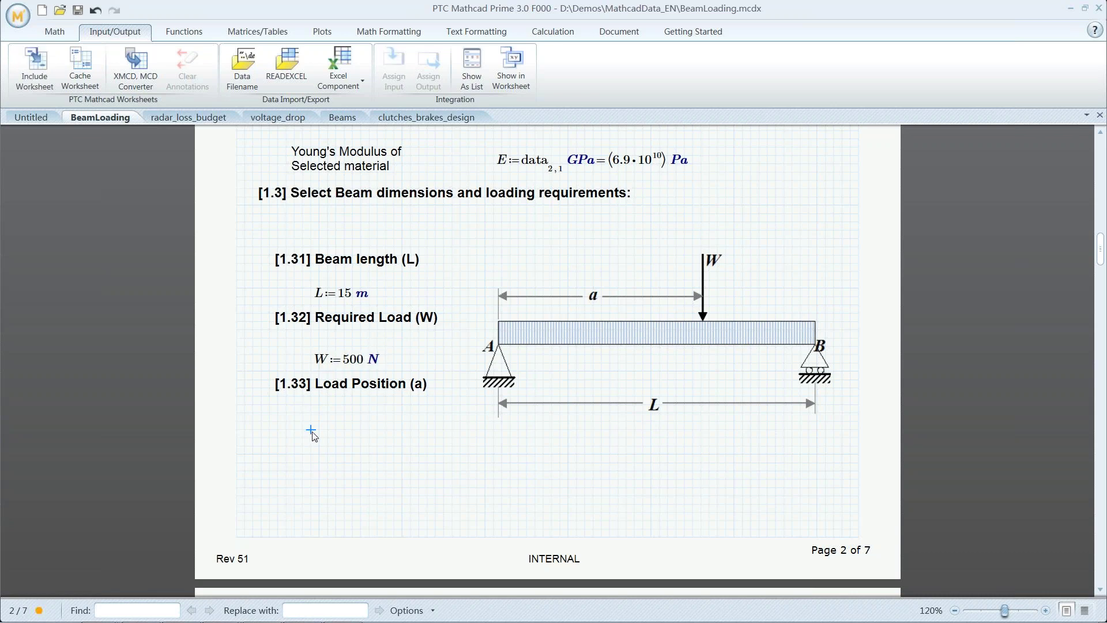
type("a:=")
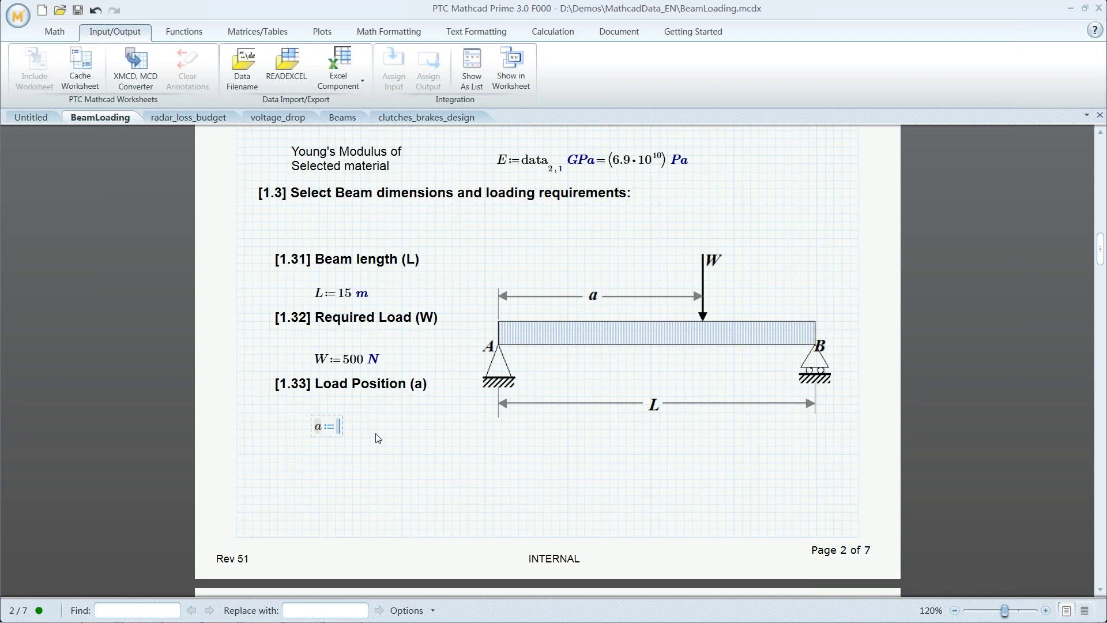
type("11·m")
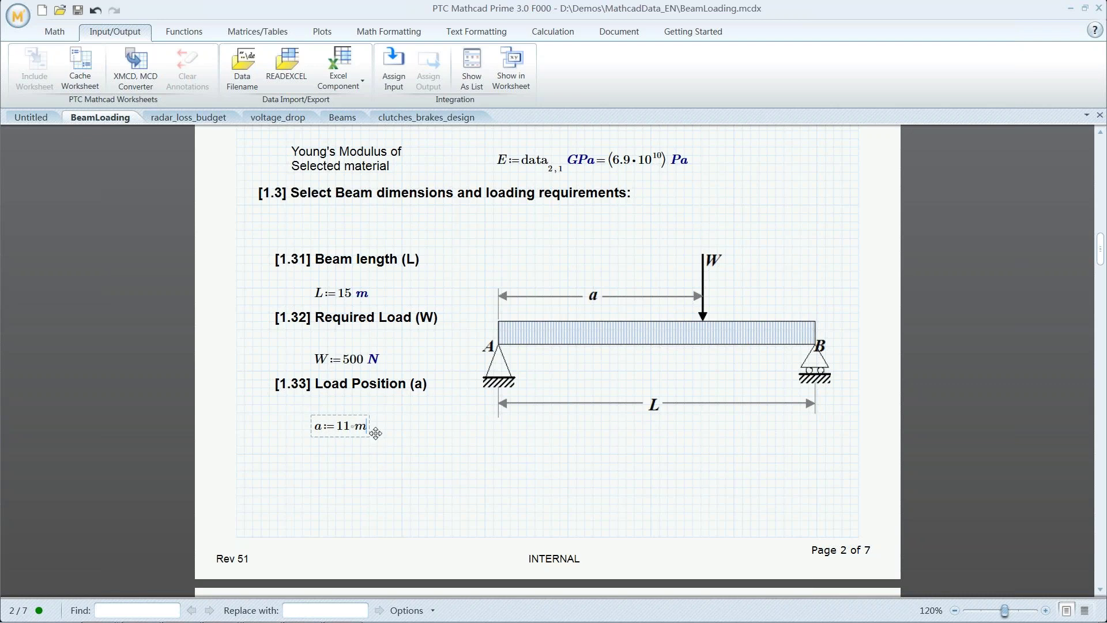
left_click(427, 472)
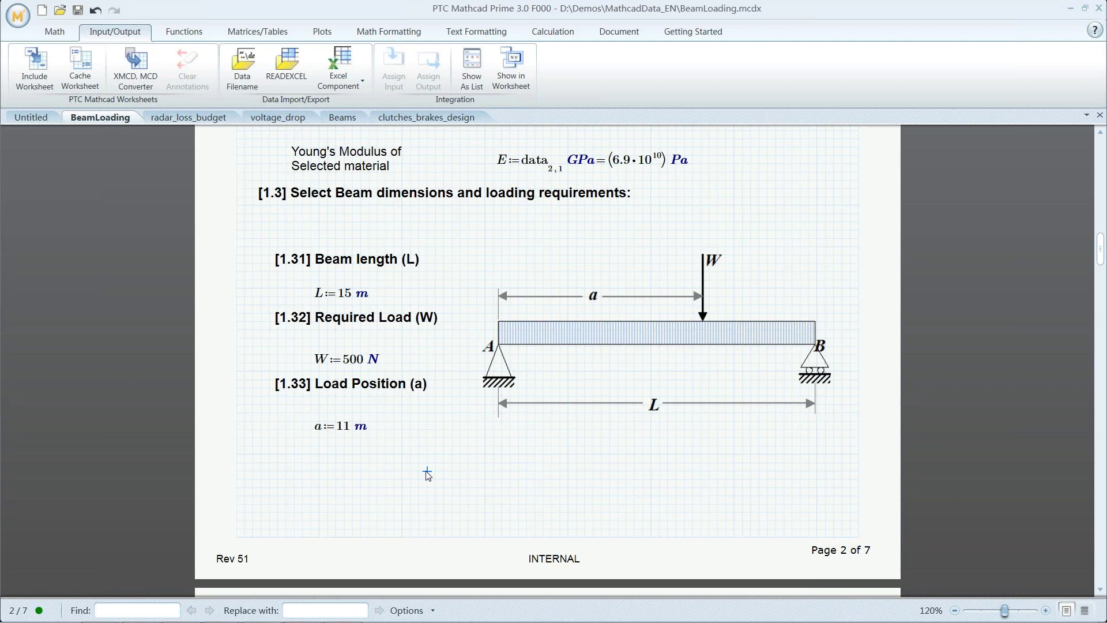
Review the READEXCEL material data import, the force balance diagram, and the shear, moment and deflection formulas.
scroll(414, 470, "up", 10)
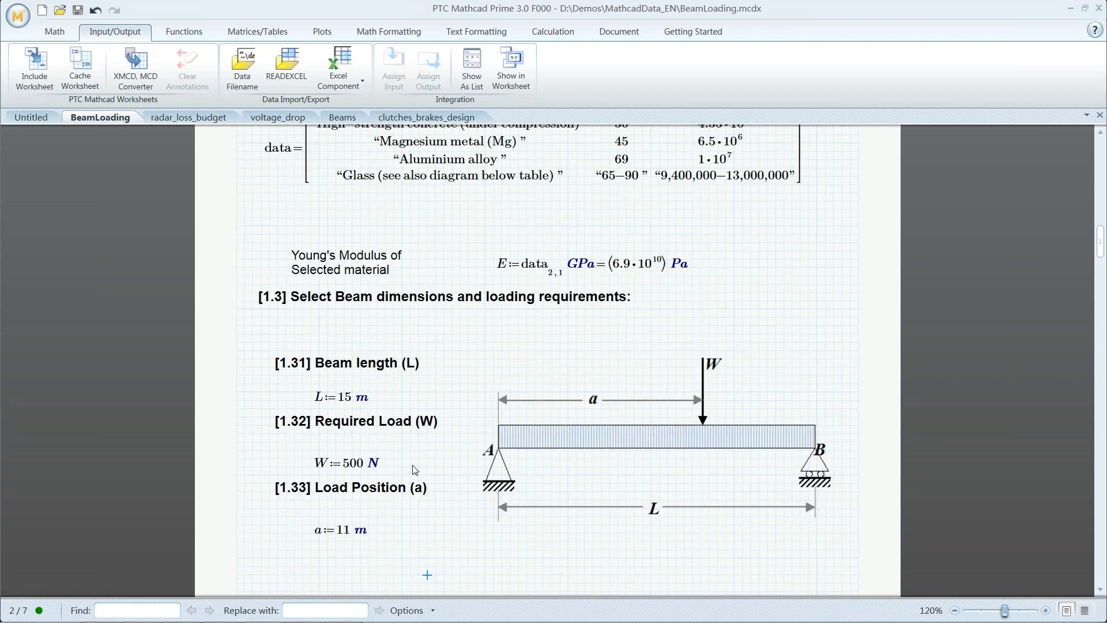
scroll(414, 469, "up", 1)
left_click(308, 337)
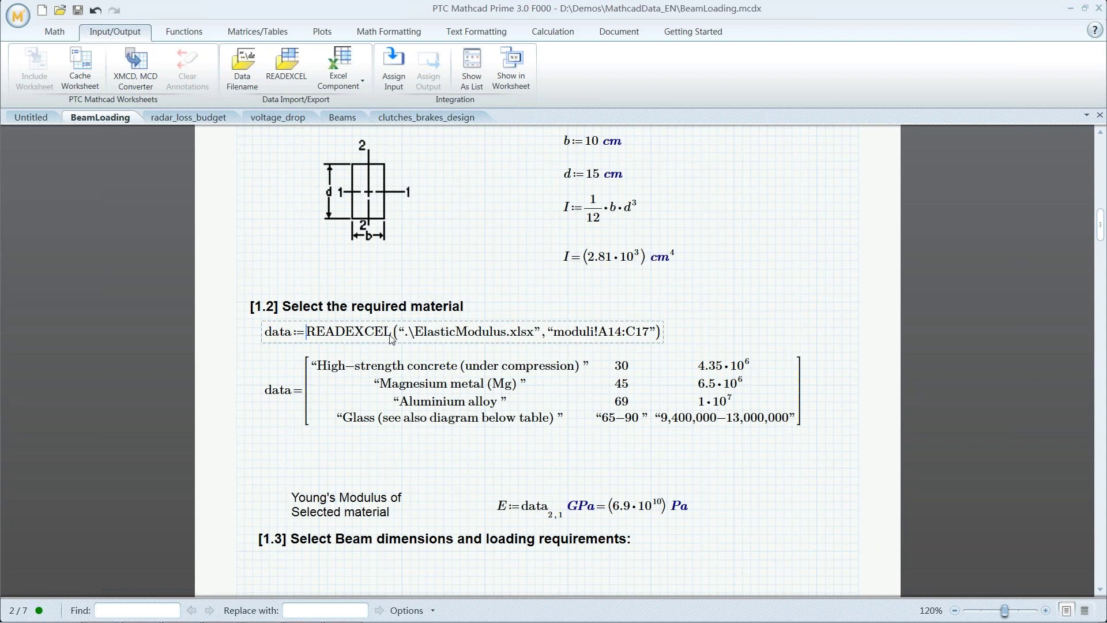
scroll(684, 468, "down", 6)
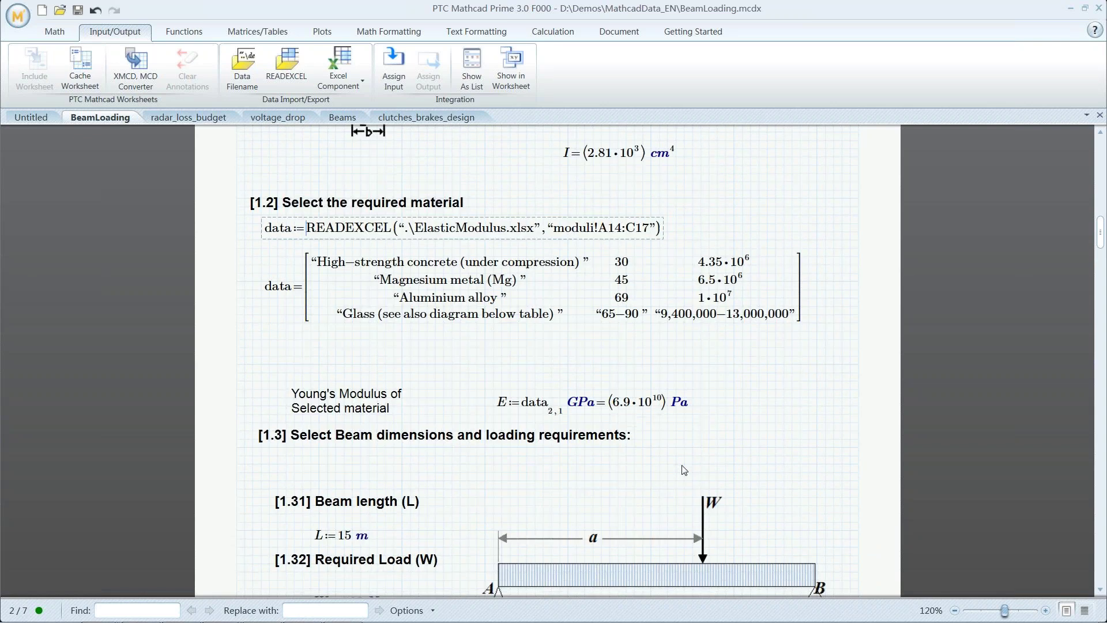
scroll(678, 439, "down", 20)
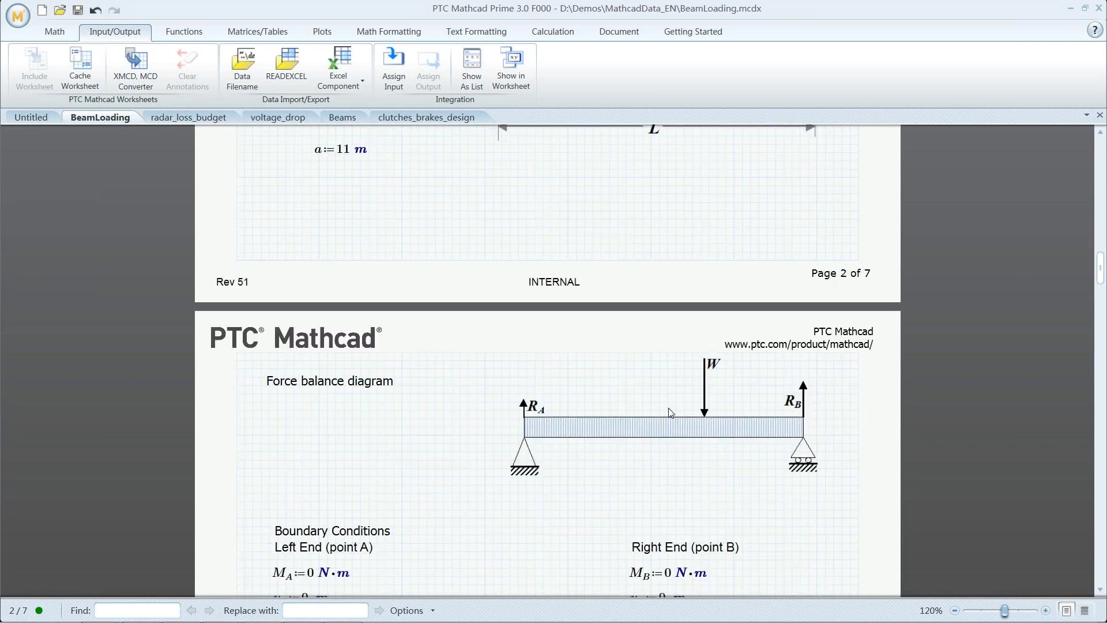
scroll(626, 410, "down", 7)
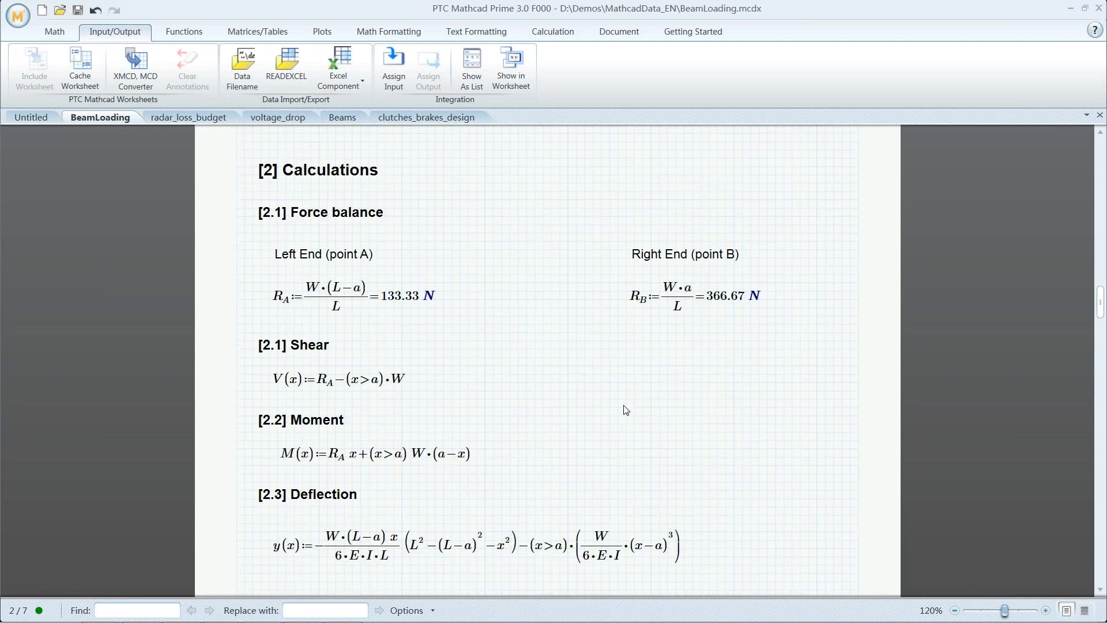
left_click(301, 455)
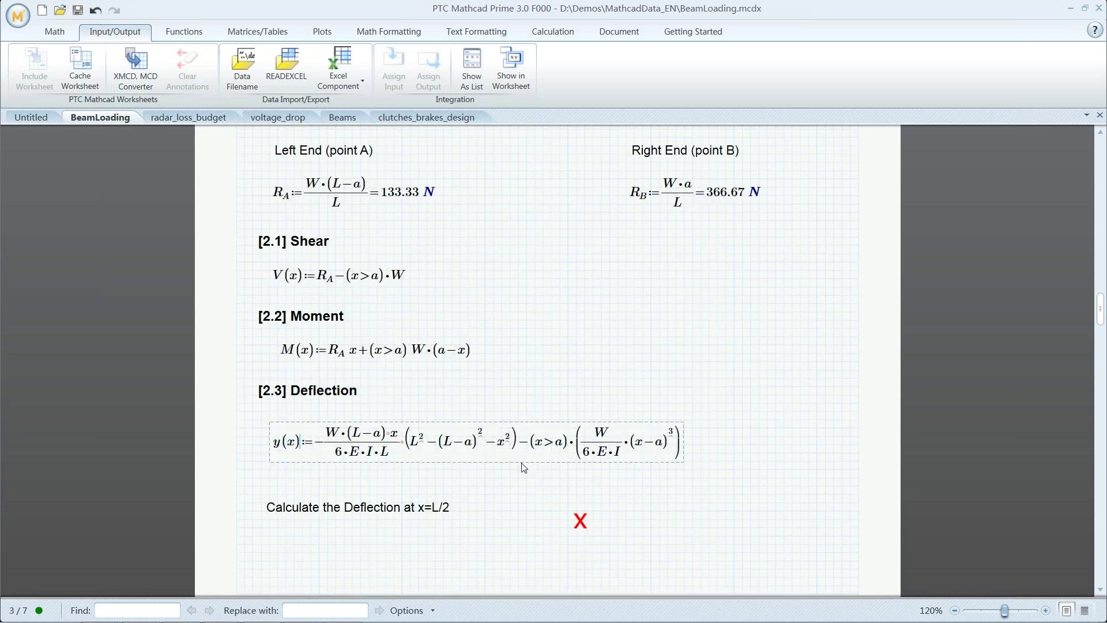
Evaluate the deflection y(L/2) below the "Calculate the Deflection at x=L/2" text.
left_click(569, 527)
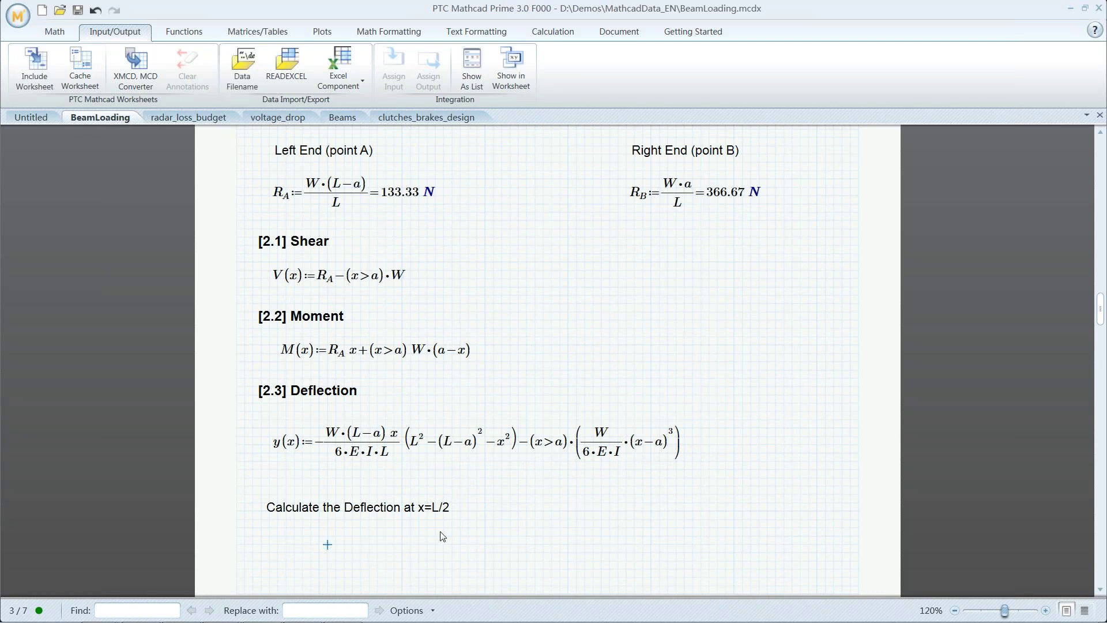
type("y(L/2)")
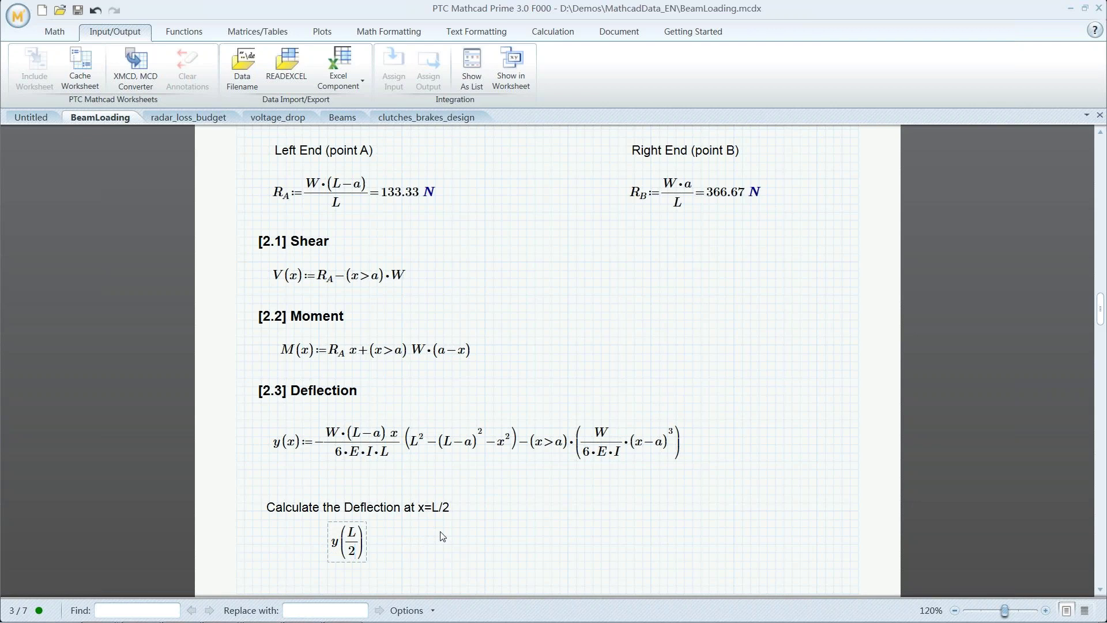
type("=-0.01·m")
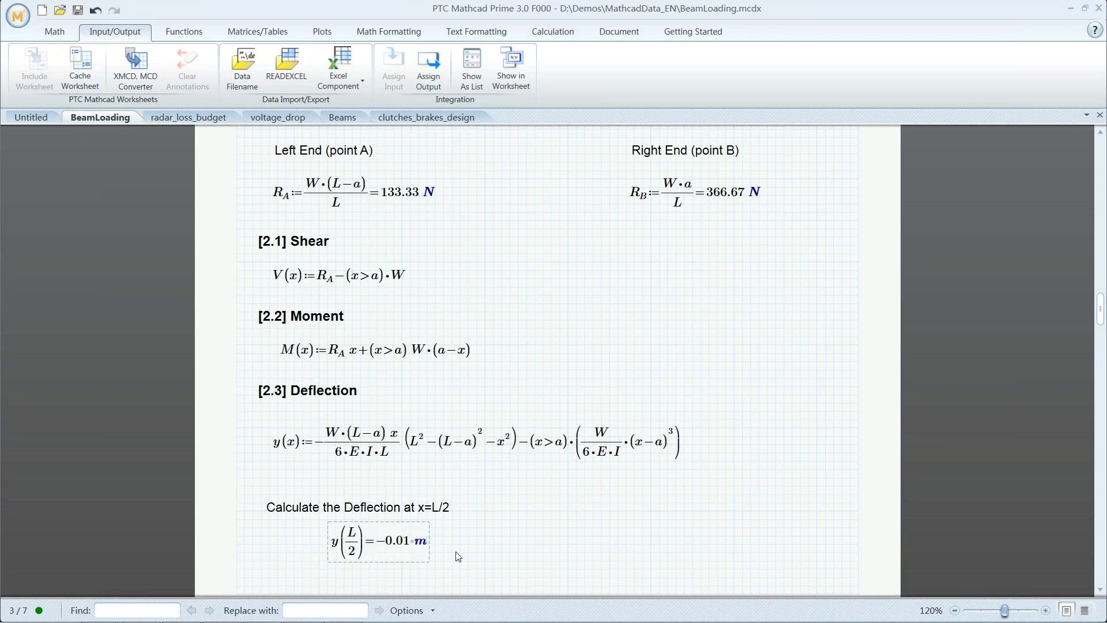
left_click(460, 553)
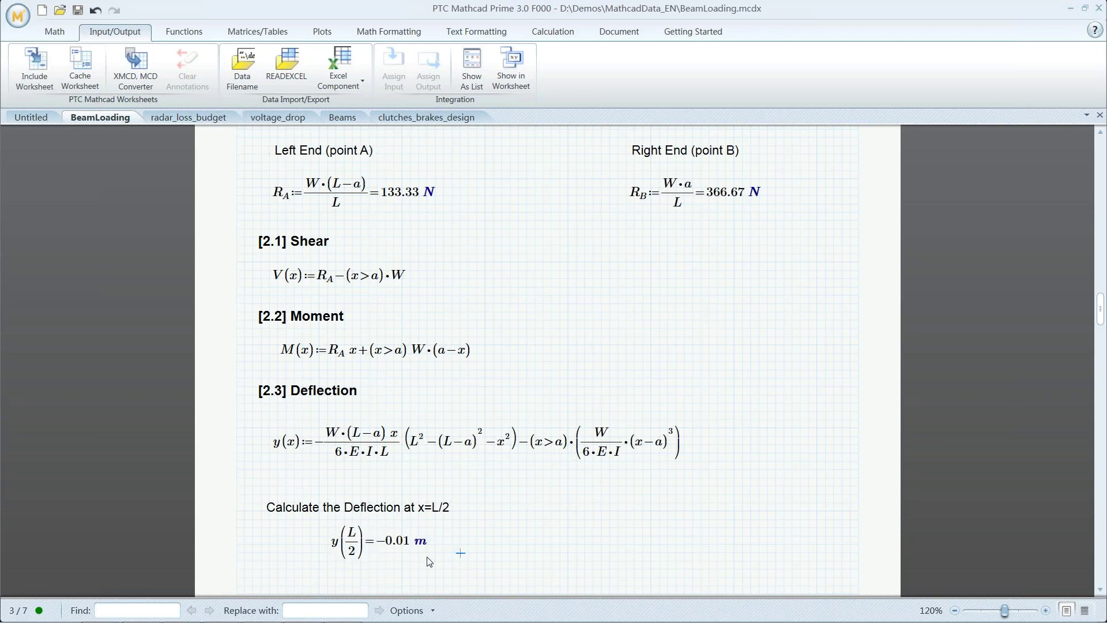
Change the units of the y(L/2) deflection result to mm.
left_click(427, 543)
key("BackSpace")
type("mm")
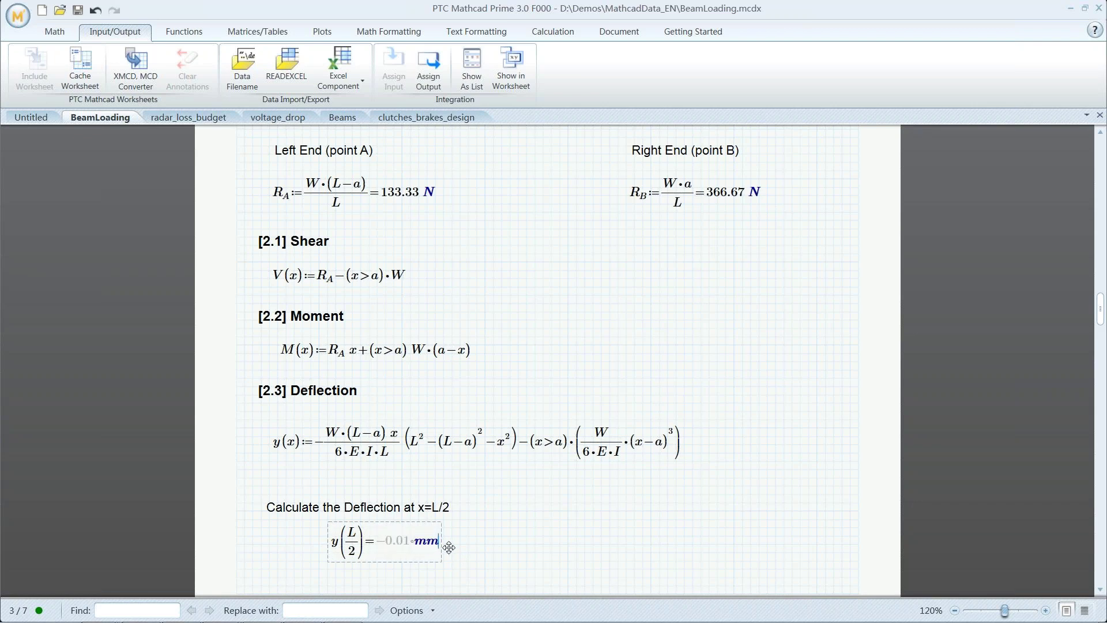
left_click(519, 554)
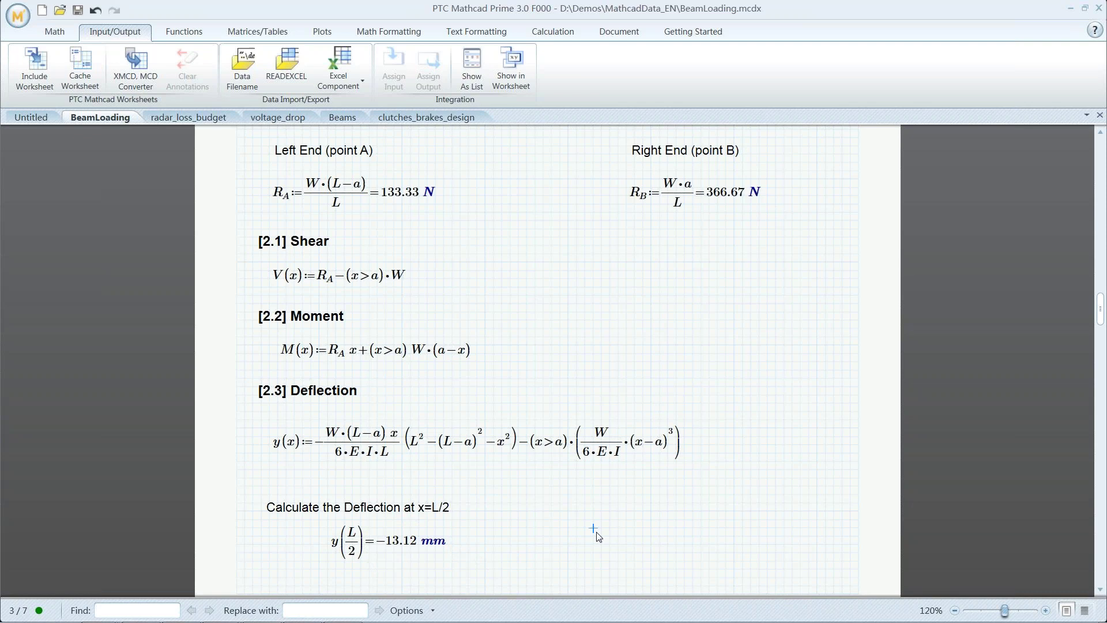
Expand the collapsed area holding the symbolic derivation of maximum deflection in section 2.3.1.
scroll(598, 536, "down", 3)
scroll(598, 536, "down", 10)
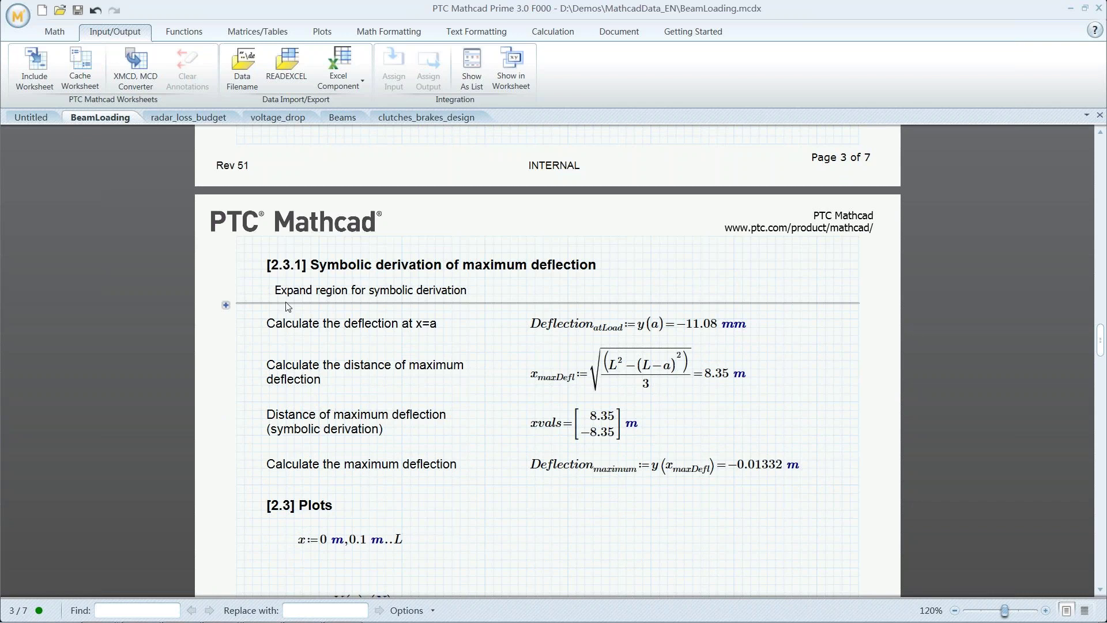
left_click(431, 266)
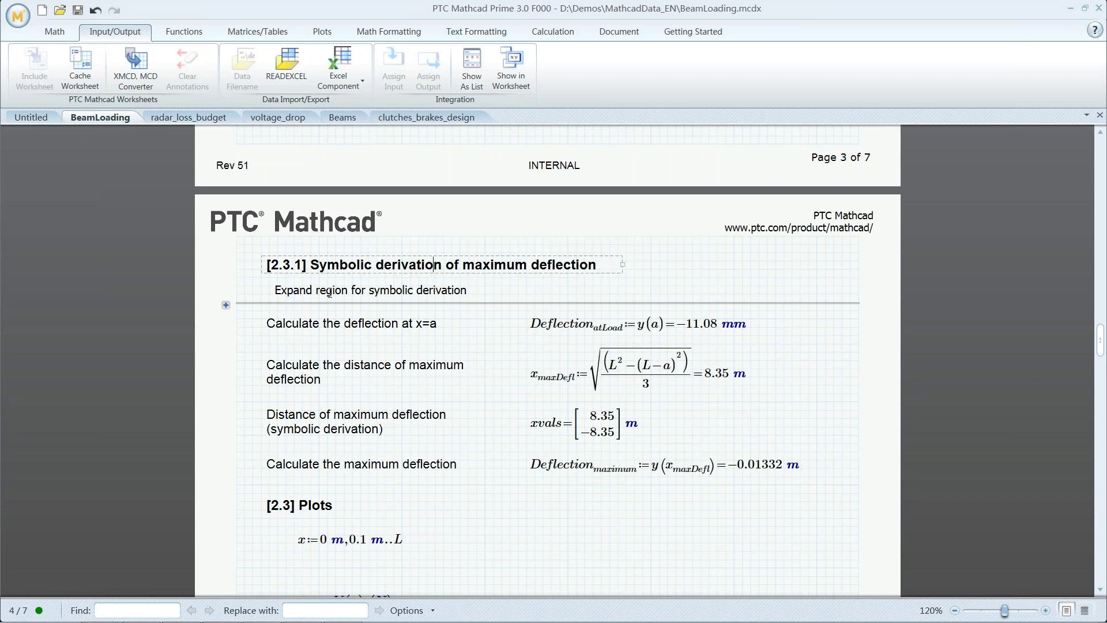
left_click(226, 306)
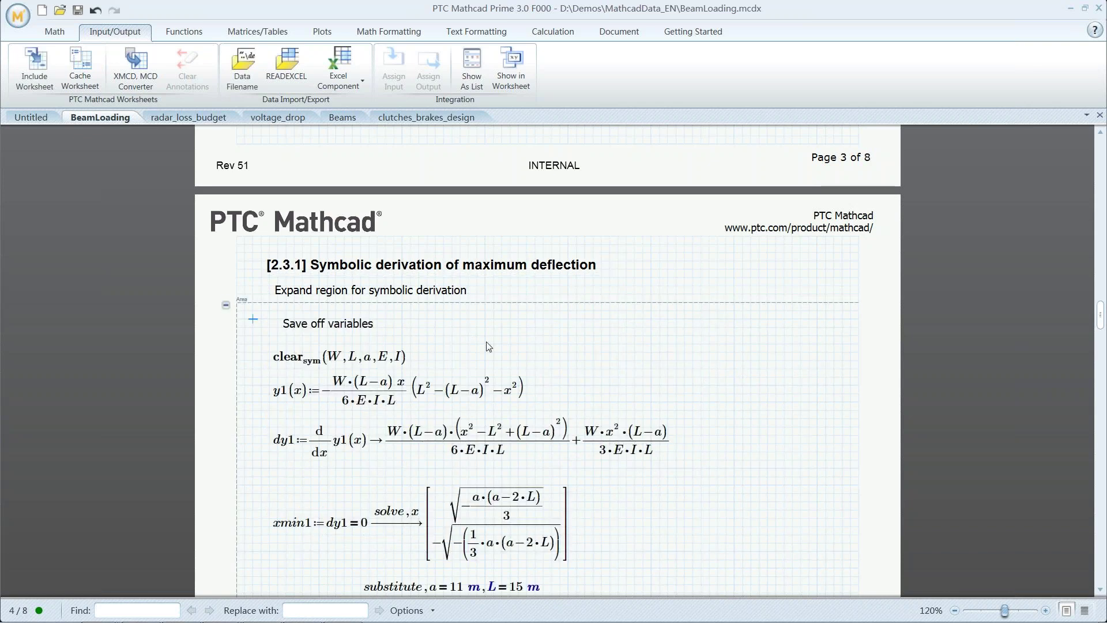
Examine the variable clearing, derivative, solve and substitution expressions of the symbolic derivation, and collapse its area.
scroll(555, 340, "down", 3)
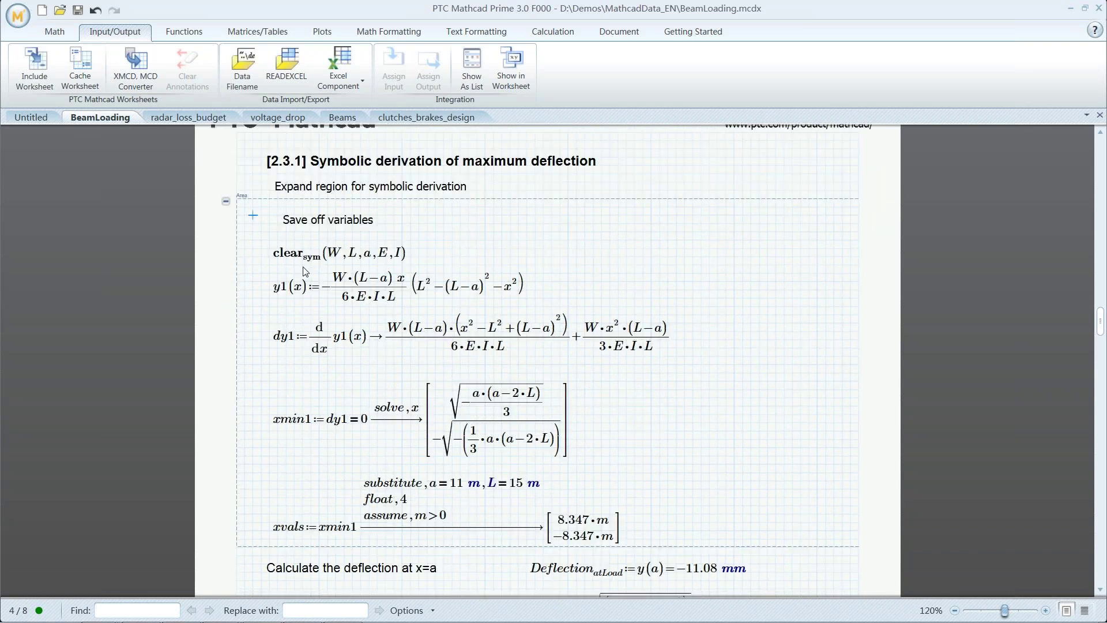
left_click(298, 256)
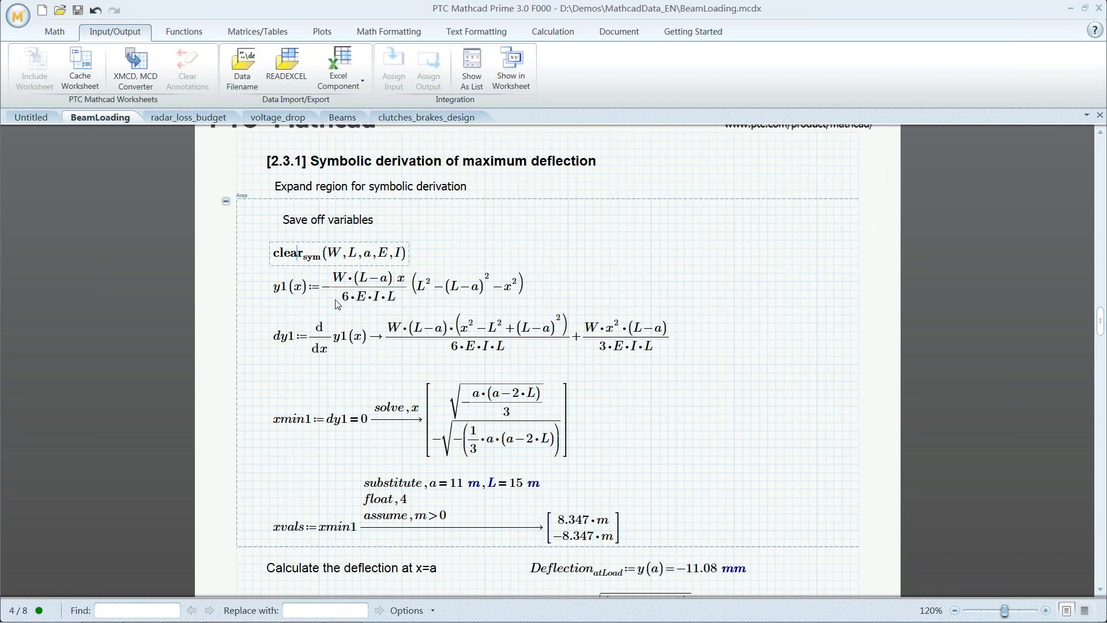
left_click(294, 354)
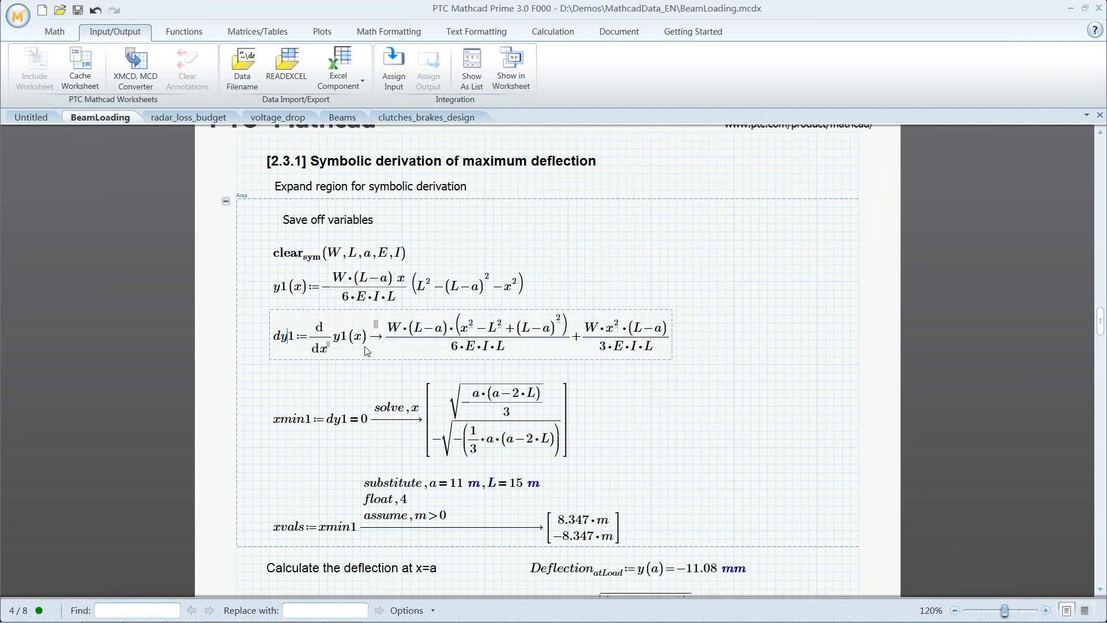
left_click(304, 429)
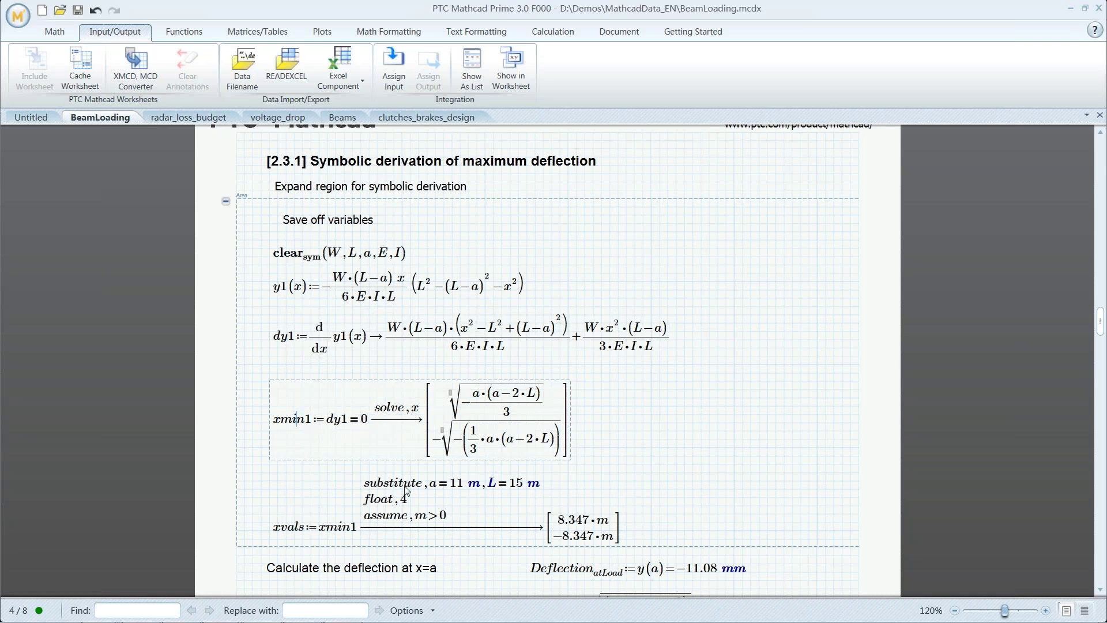
left_click(302, 535)
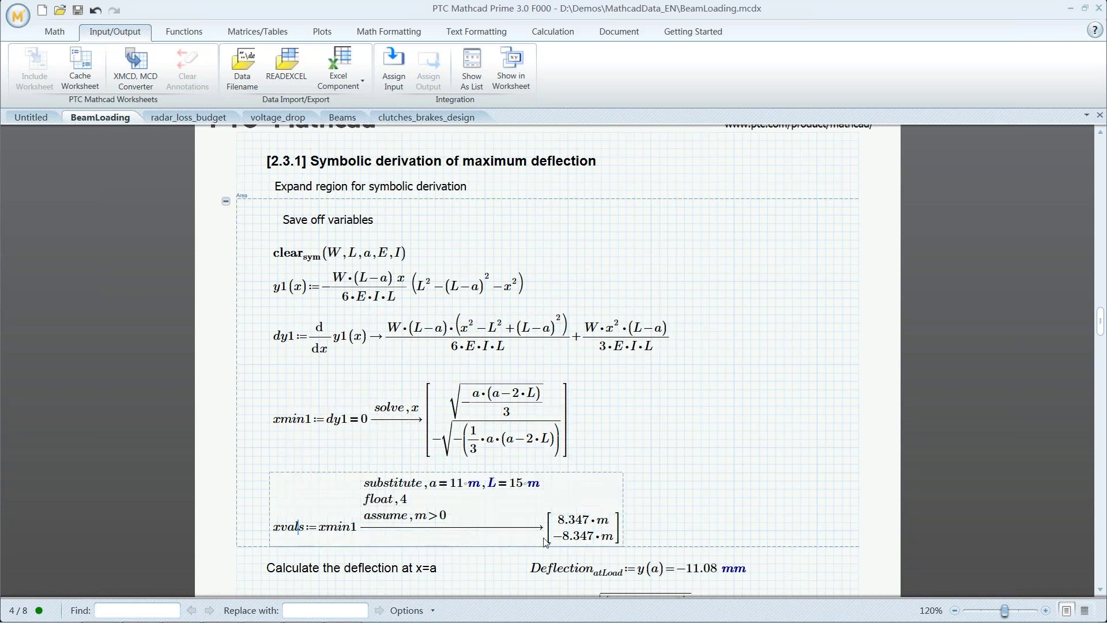
left_click(683, 441)
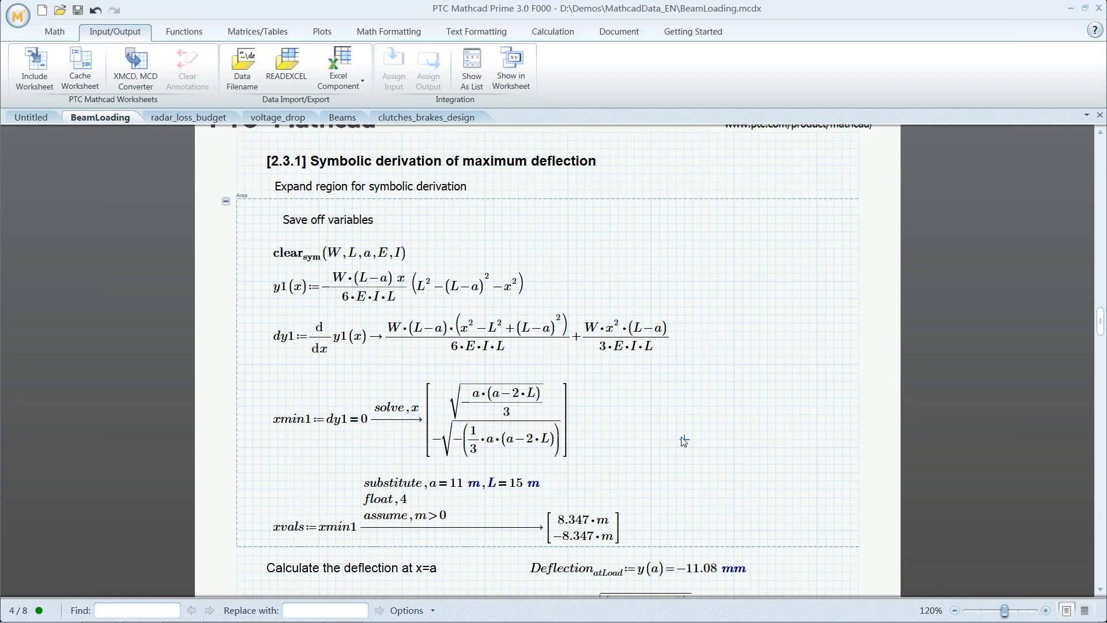
left_click(226, 201)
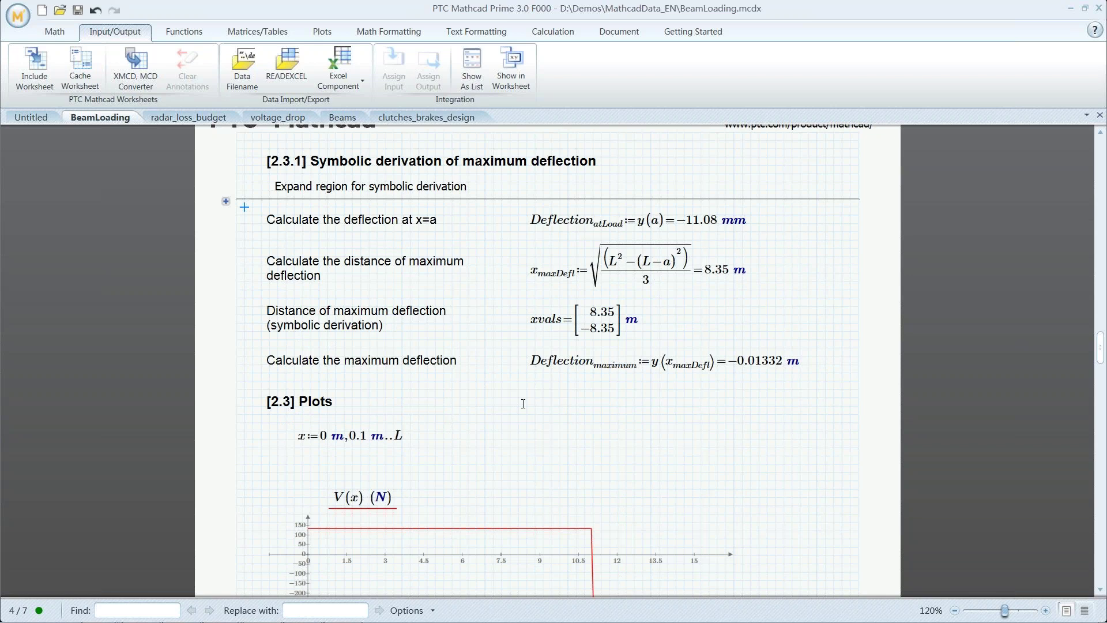
Review the shear V(x) and moment M(x) plots and the deflection table and plot in the Summary of Calculations.
left_click(619, 431)
scroll(465, 436, "down", 7)
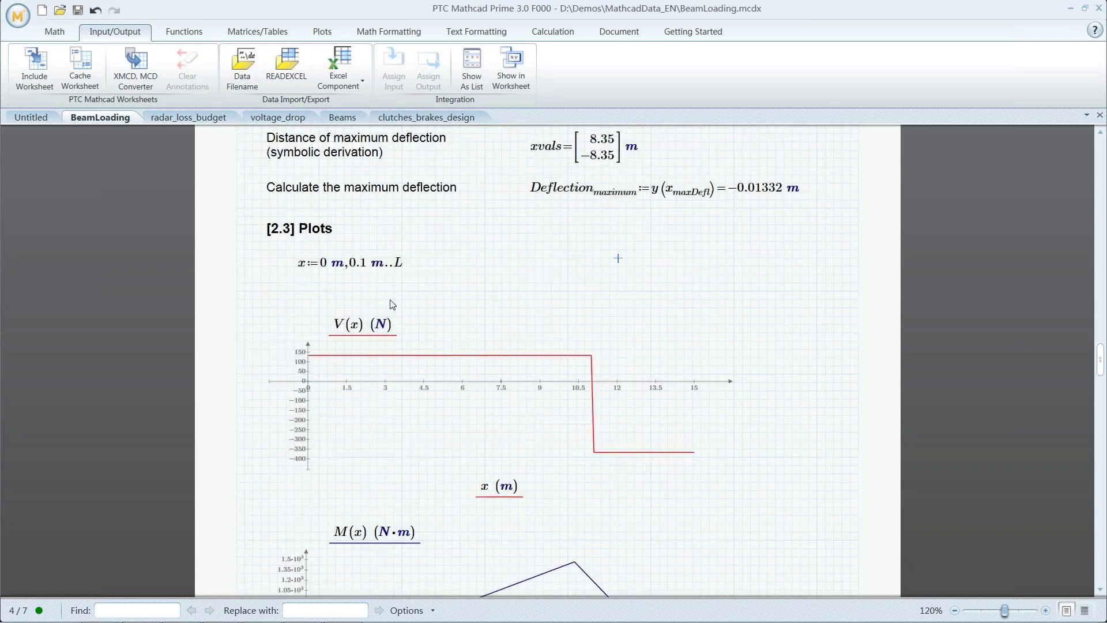
left_click(320, 160)
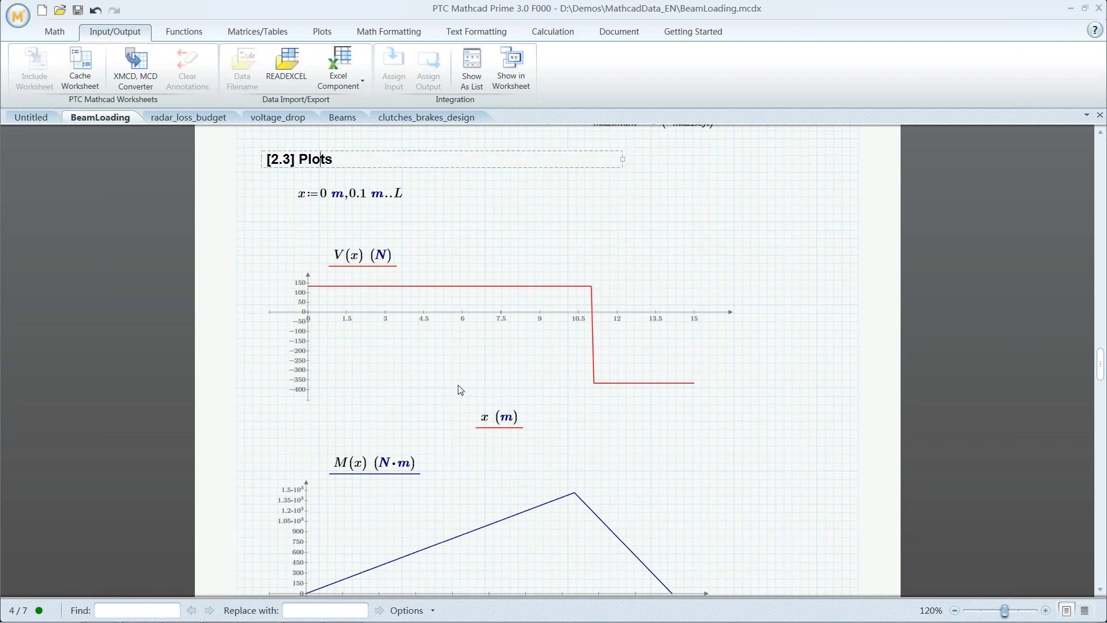
scroll(531, 407, "down", 3)
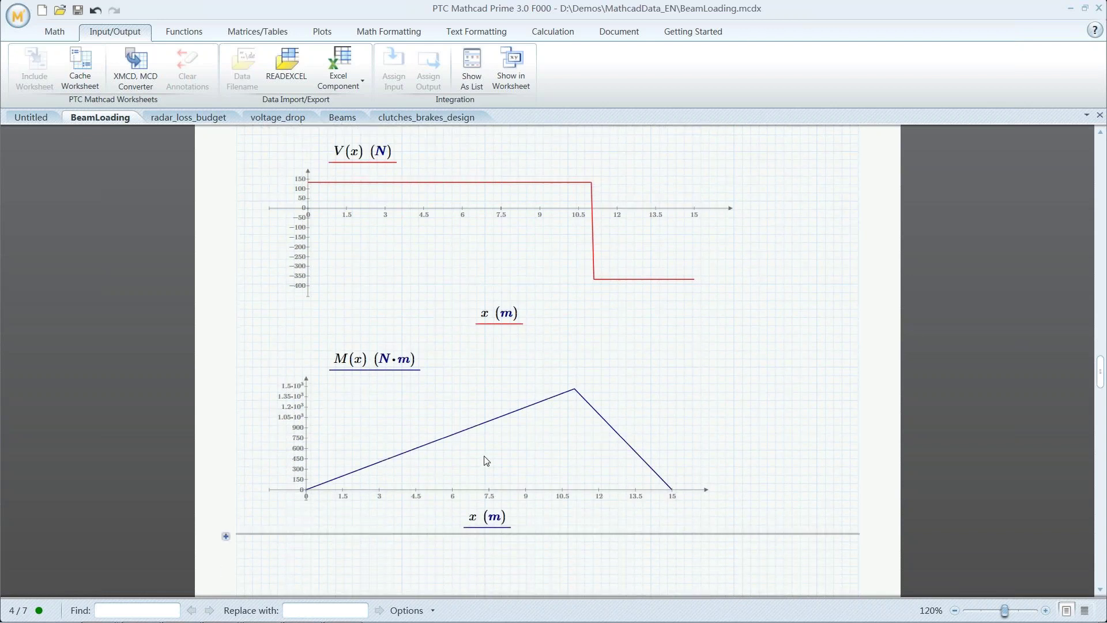
scroll(521, 470, "down", 10)
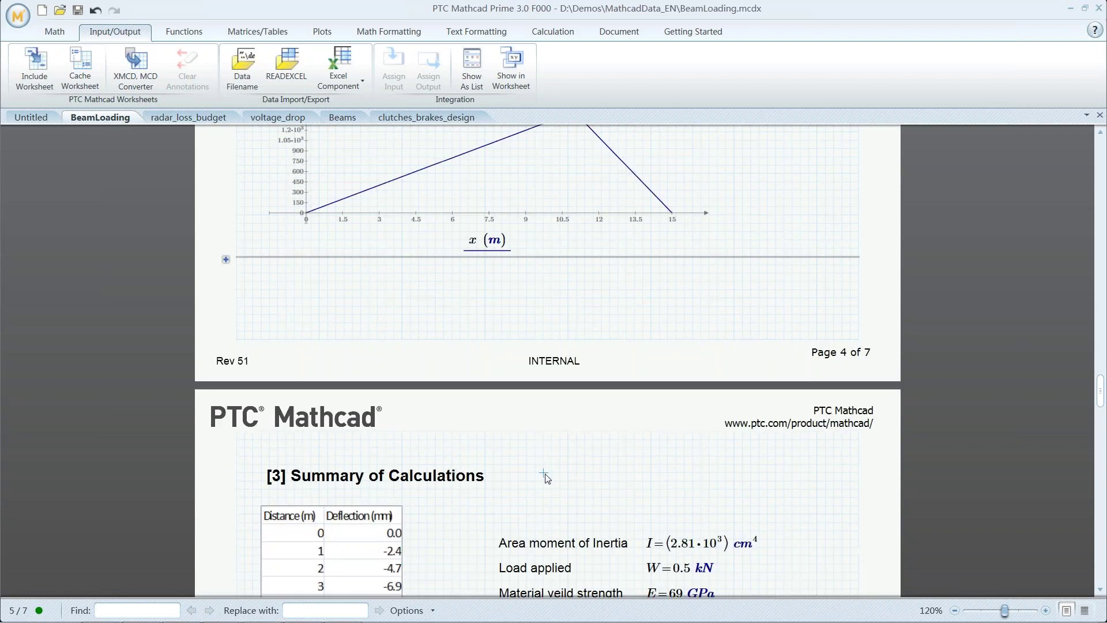
scroll(547, 478, "down", 15)
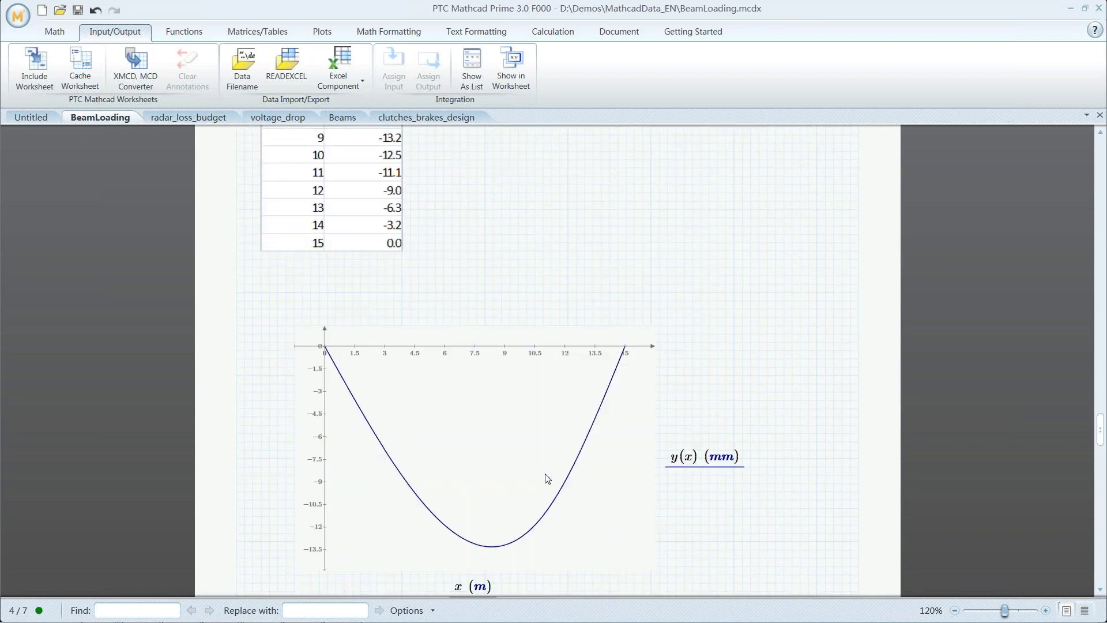
Set the trace color of the y(x) deflection plot in the summary section to red.
left_click(489, 374)
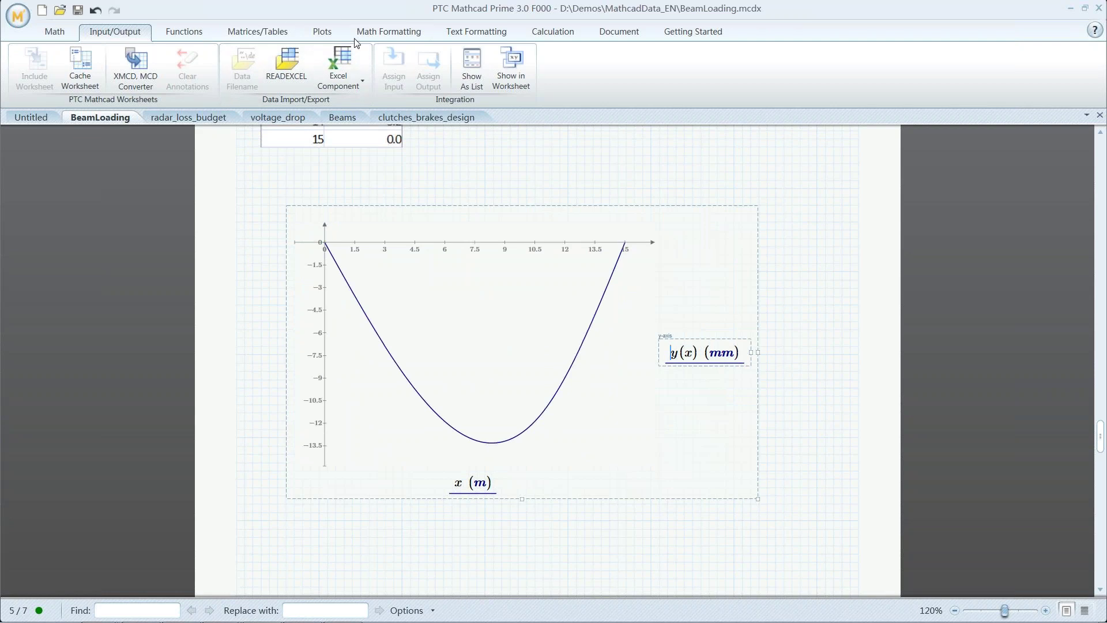
left_click(326, 32)
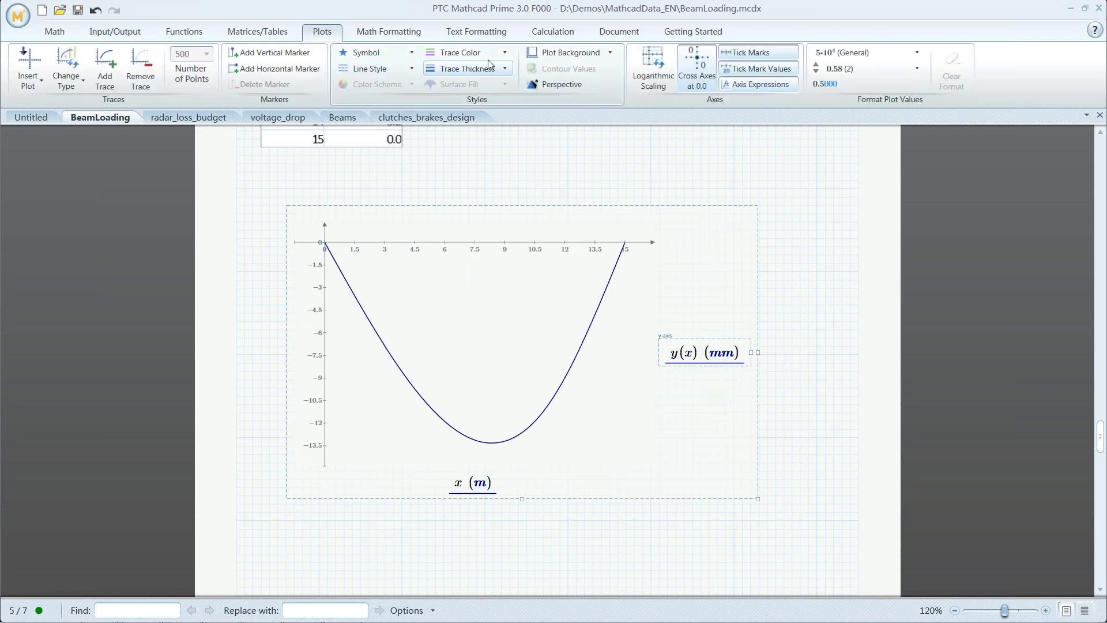
left_click(505, 54)
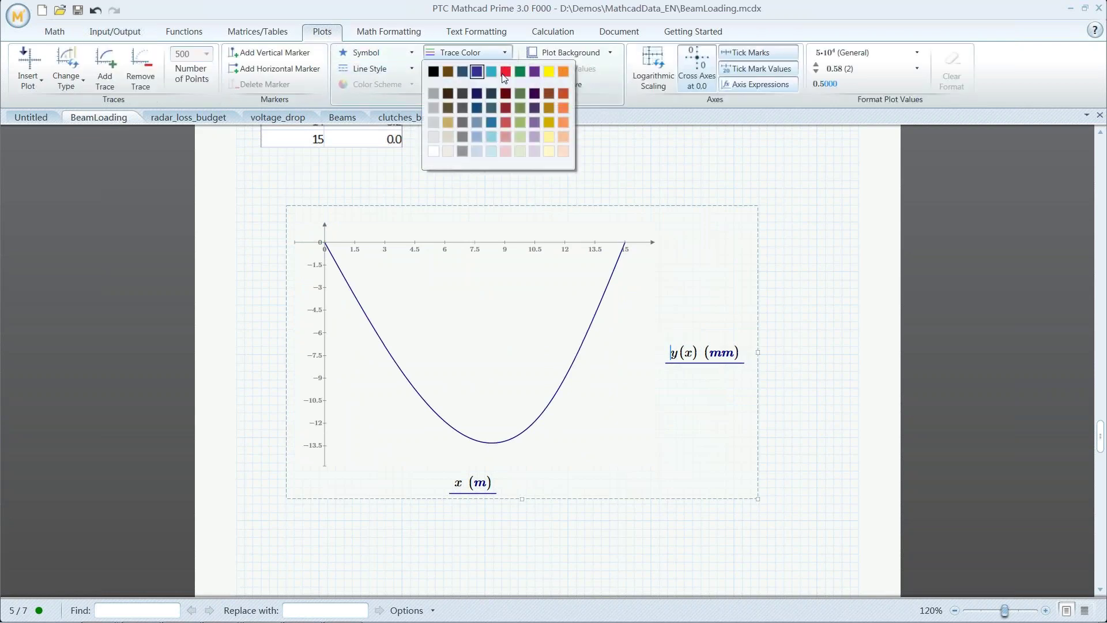
left_click(506, 73)
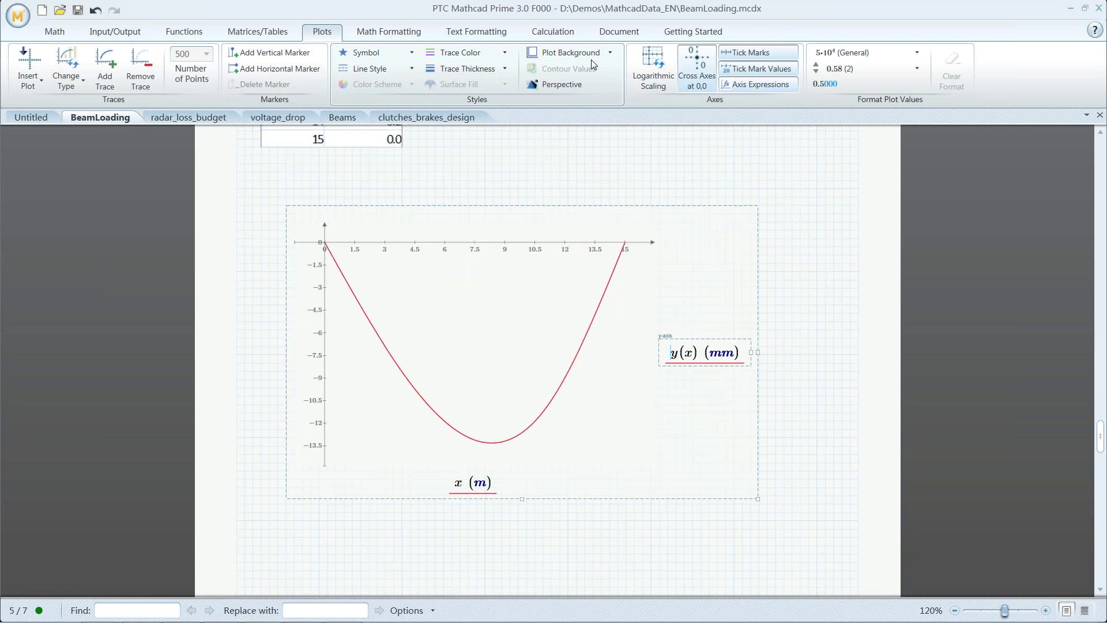
Give the y(x) deflection plot a transparent background and make its trace thicker.
left_click(610, 55)
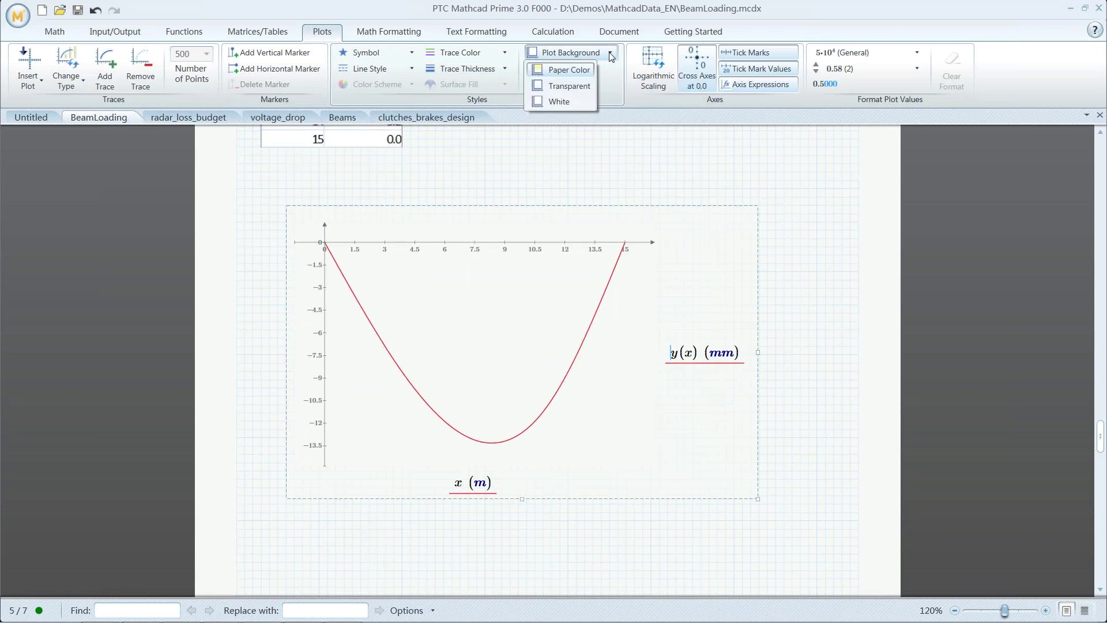
left_click(571, 86)
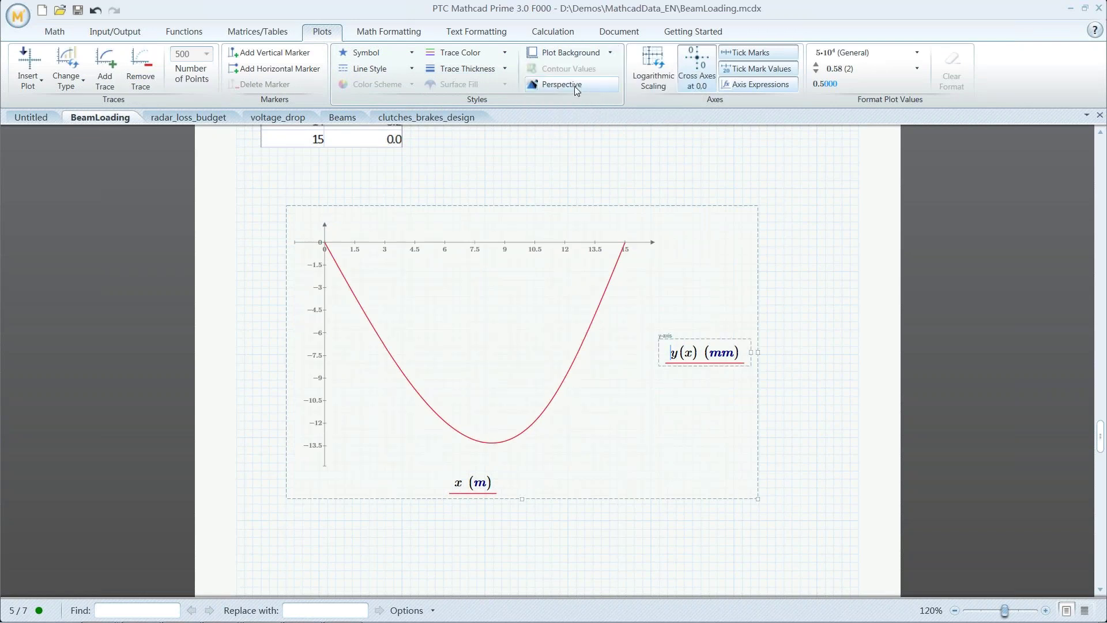
left_click(505, 69)
left_click(453, 135)
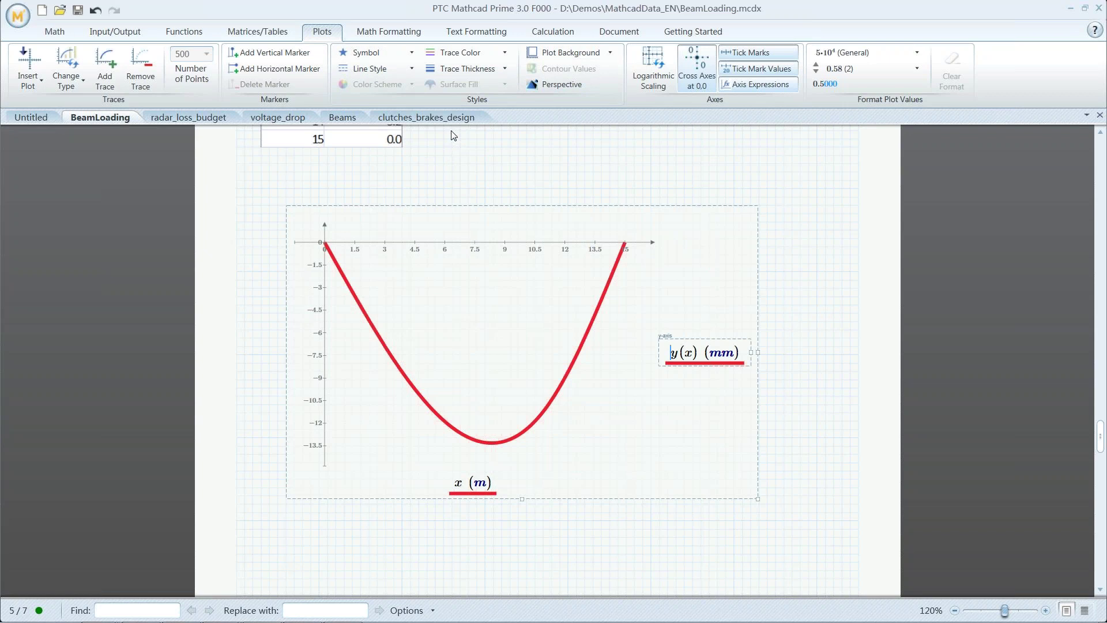
left_click(593, 530)
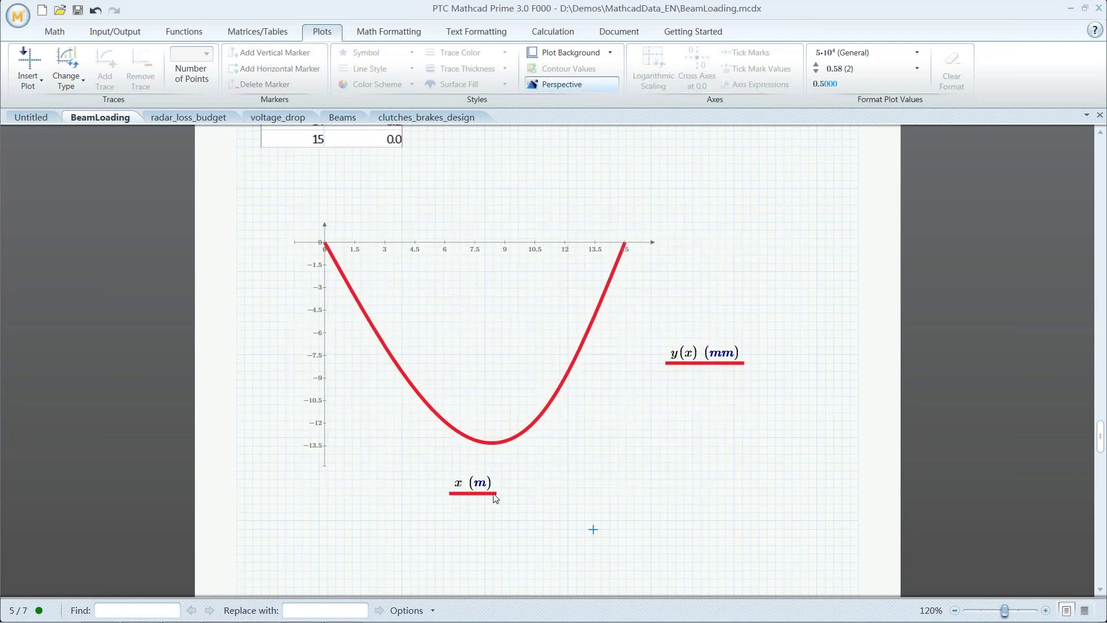
Add a vertical marker to the y(x) deflection plot and position it at x = 8.
left_click(492, 352)
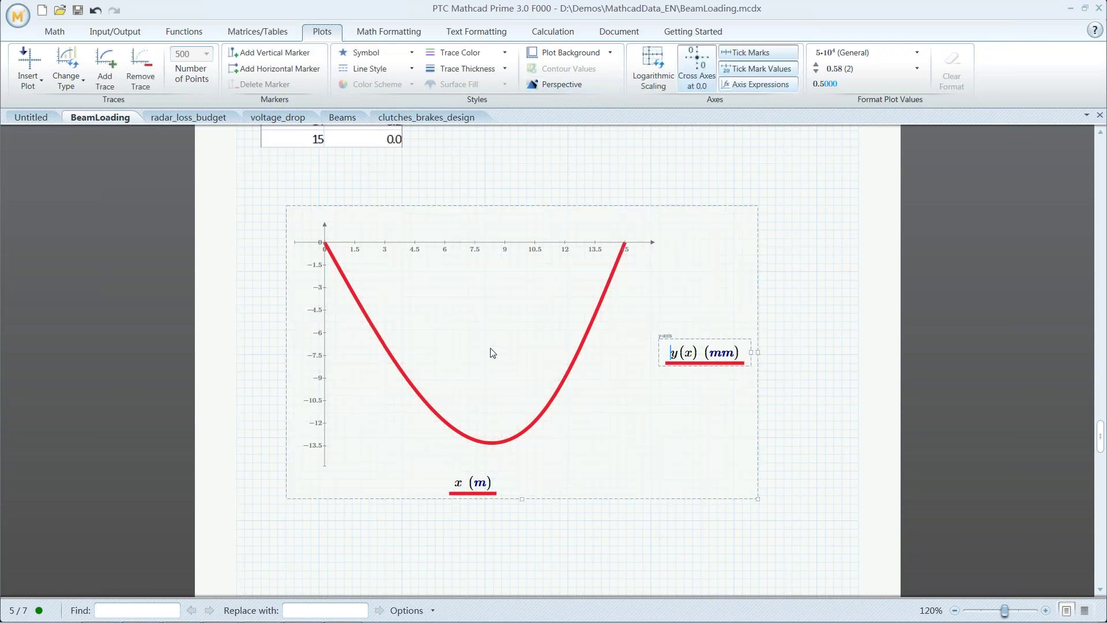
left_click(292, 55)
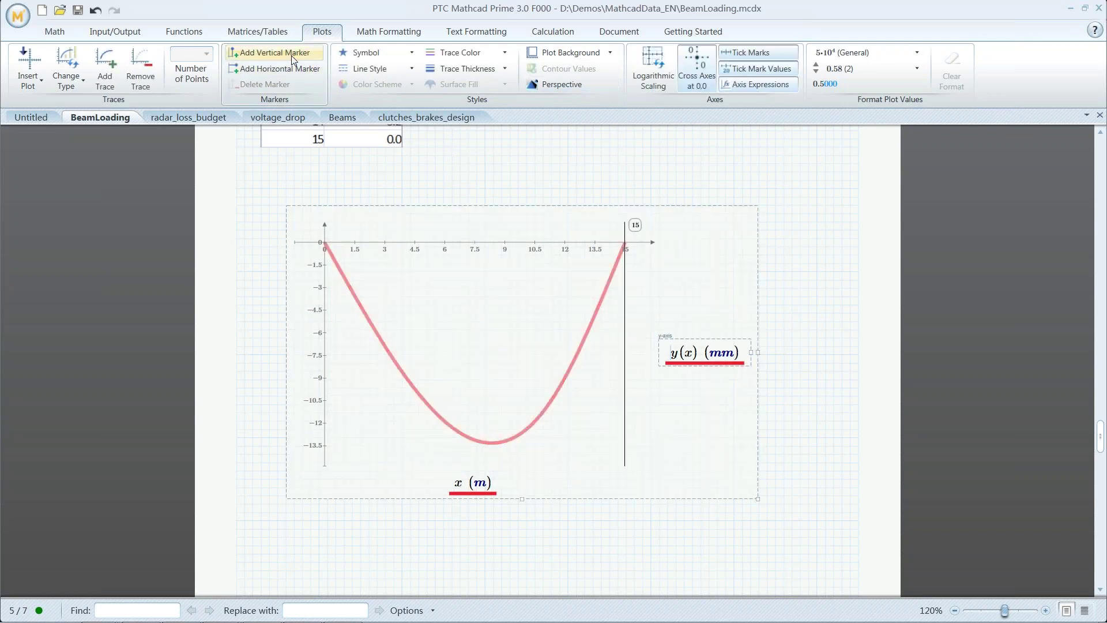
mouse_move(625, 327)
left_mouse_down()
mouse_move(367, 329)
mouse_move(419, 333)
left_mouse_up()
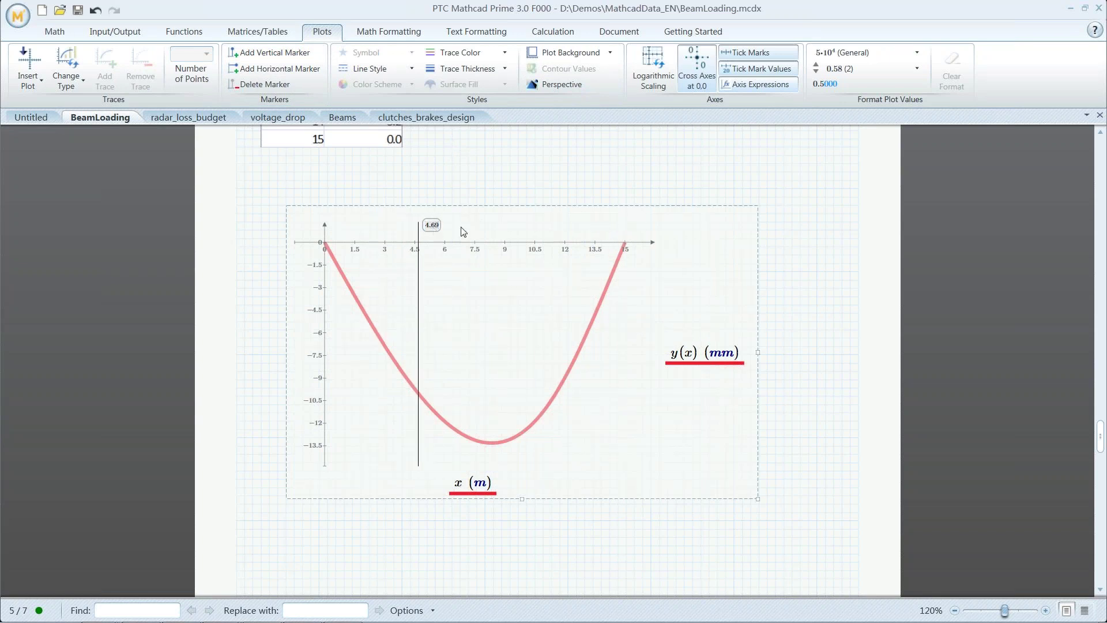
type("8")
key("Return")
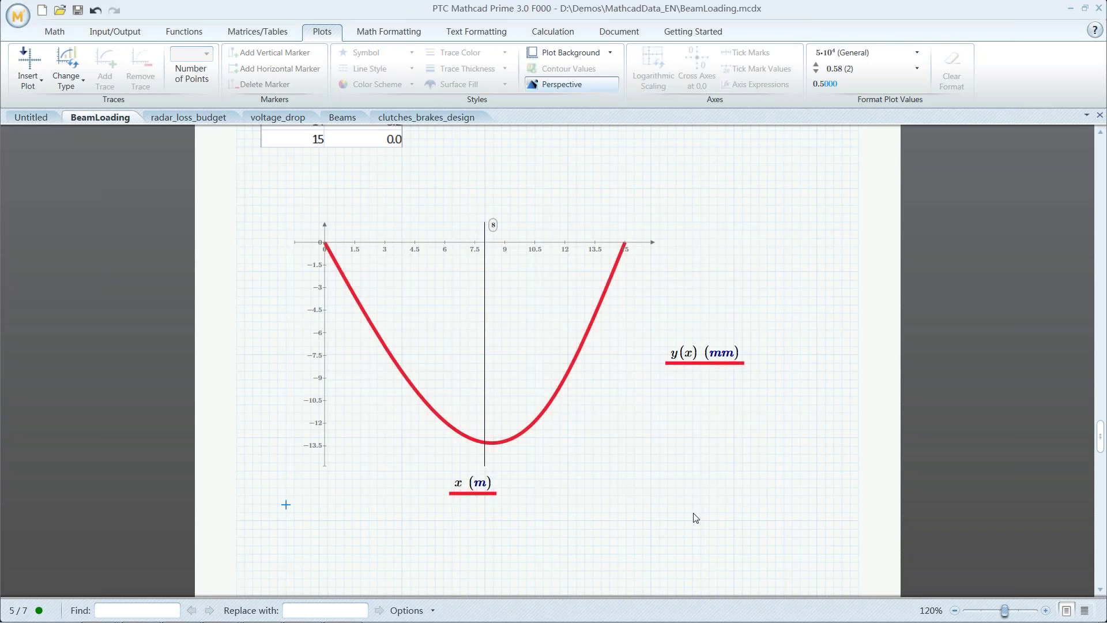
Examine the yy(a,W) program and the contour plot of maximum deflection in Appendix A.
scroll(693, 516, "down", 8)
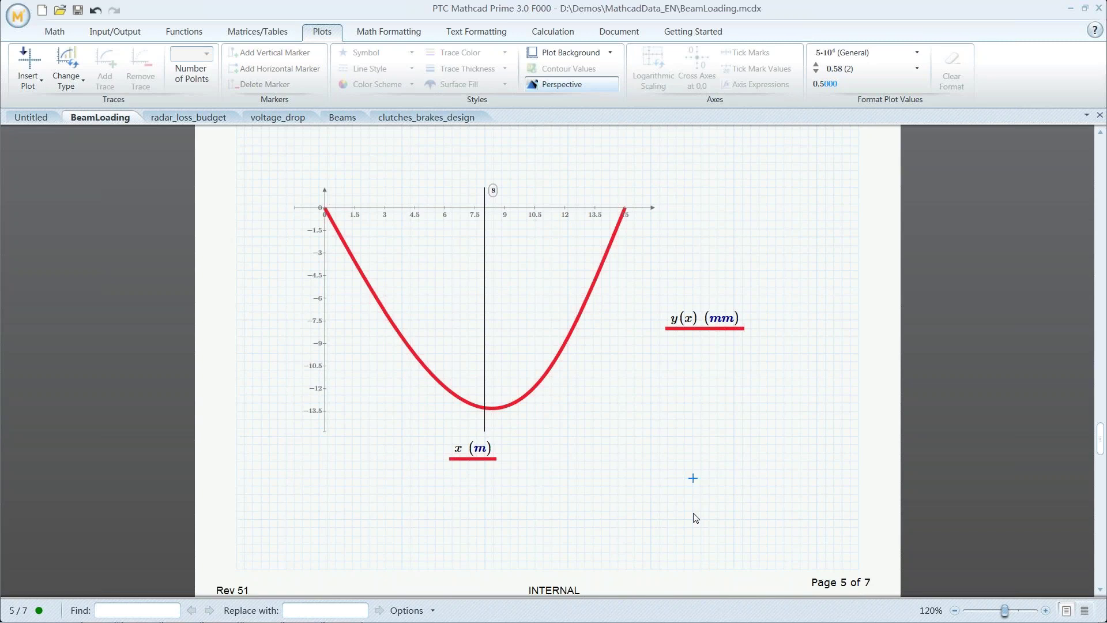
scroll(694, 487, "down", 3)
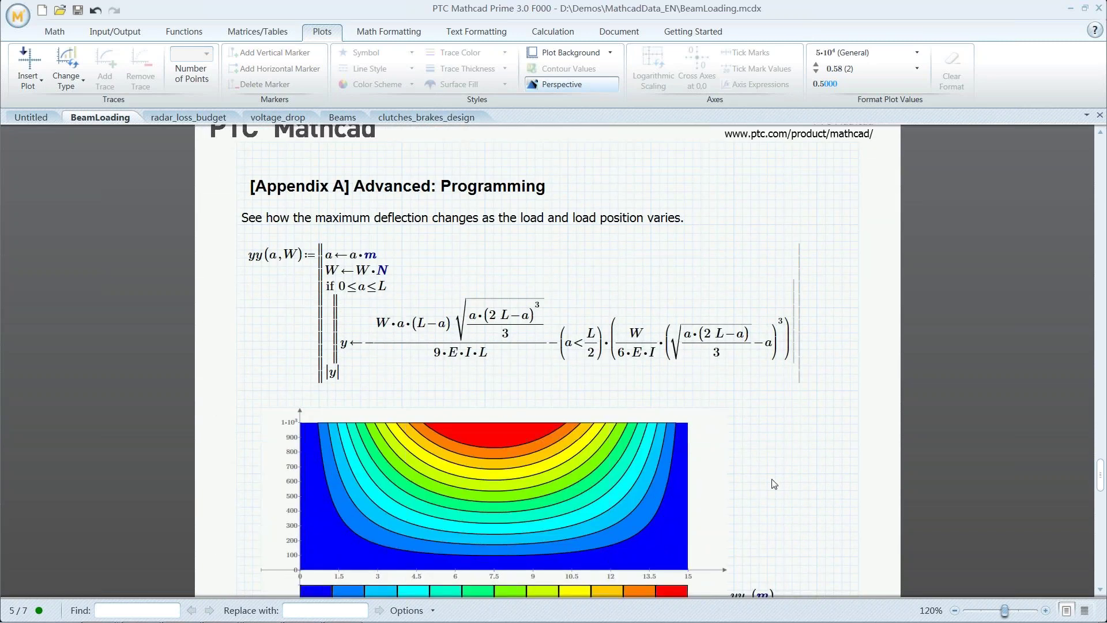
scroll(774, 483, "down", 1)
left_click(415, 182)
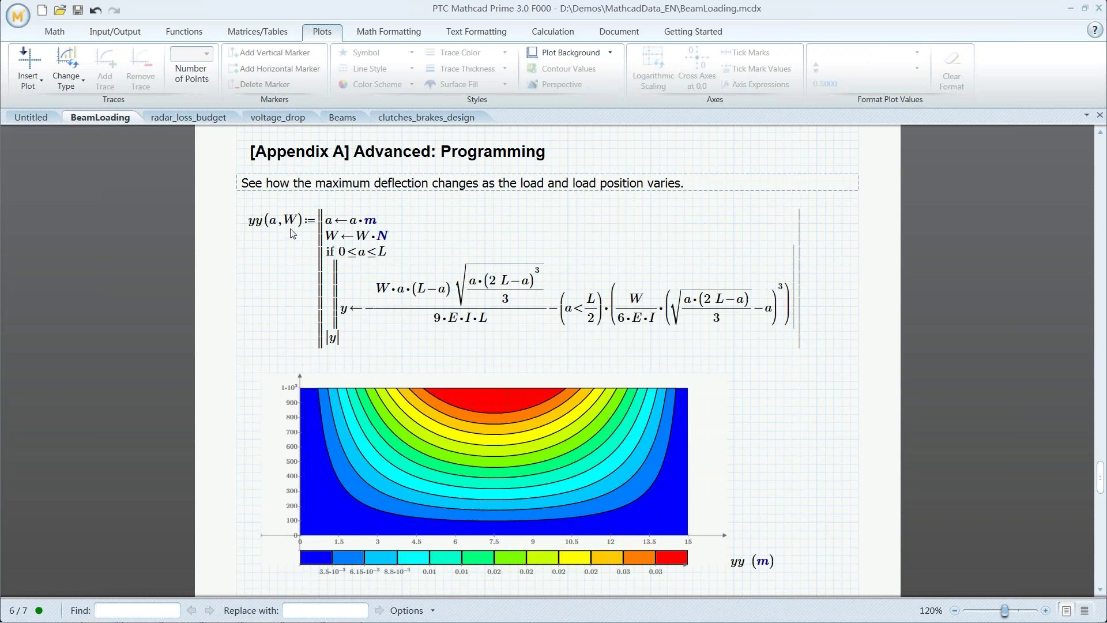
left_click(415, 470)
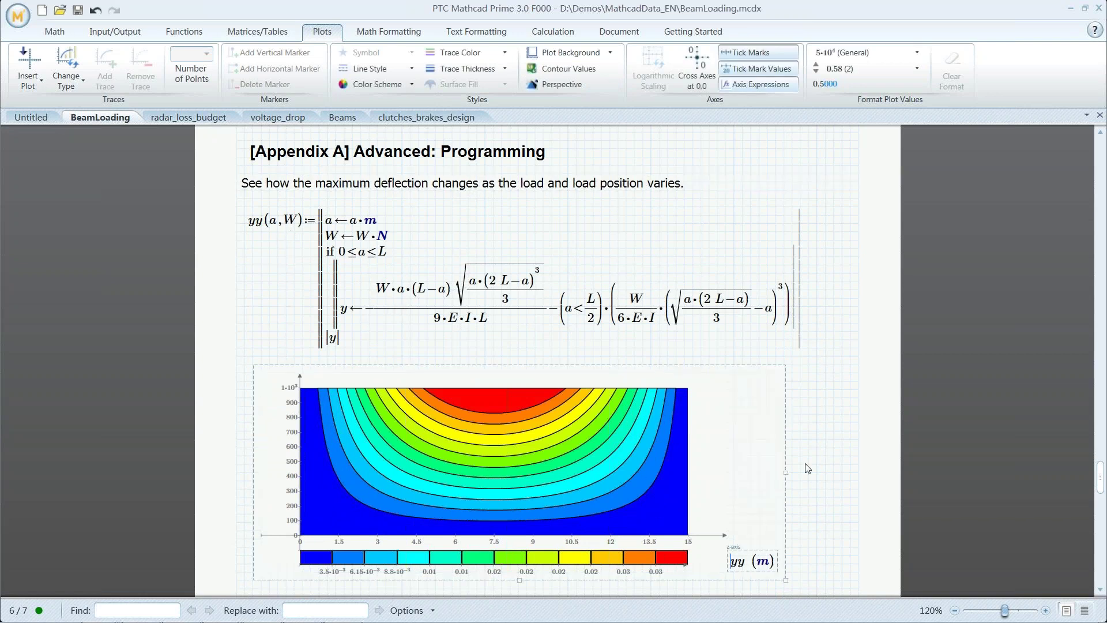
scroll(821, 463, "down", 1)
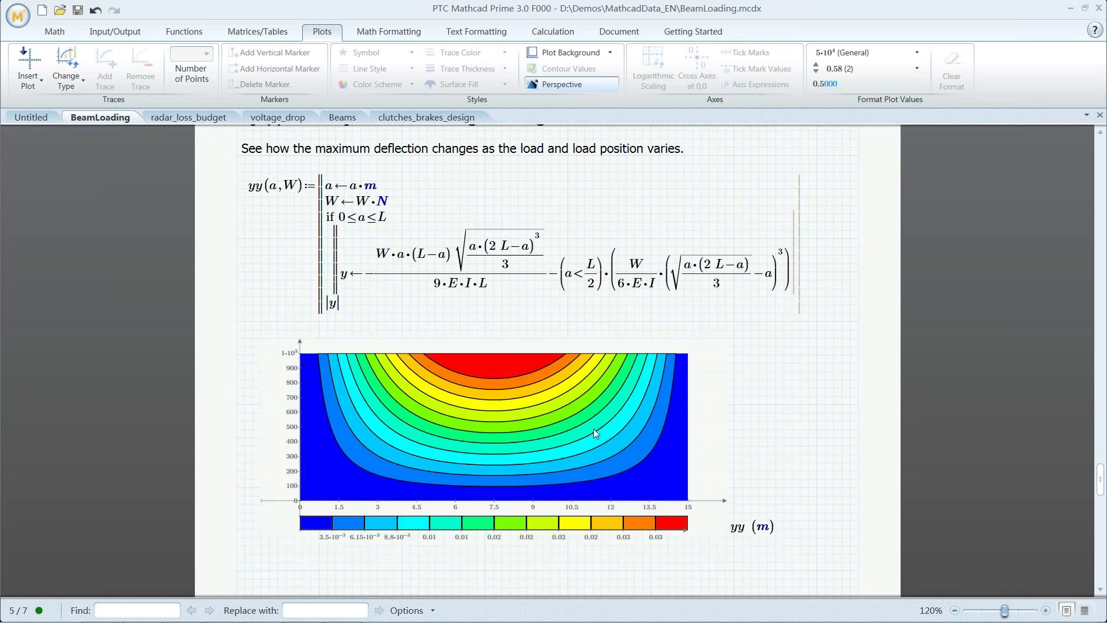
Plot yy in the empty 3D plot below the contour plot, with mm as its unit.
scroll(594, 427, "down", 3)
scroll(595, 432, "down", 6)
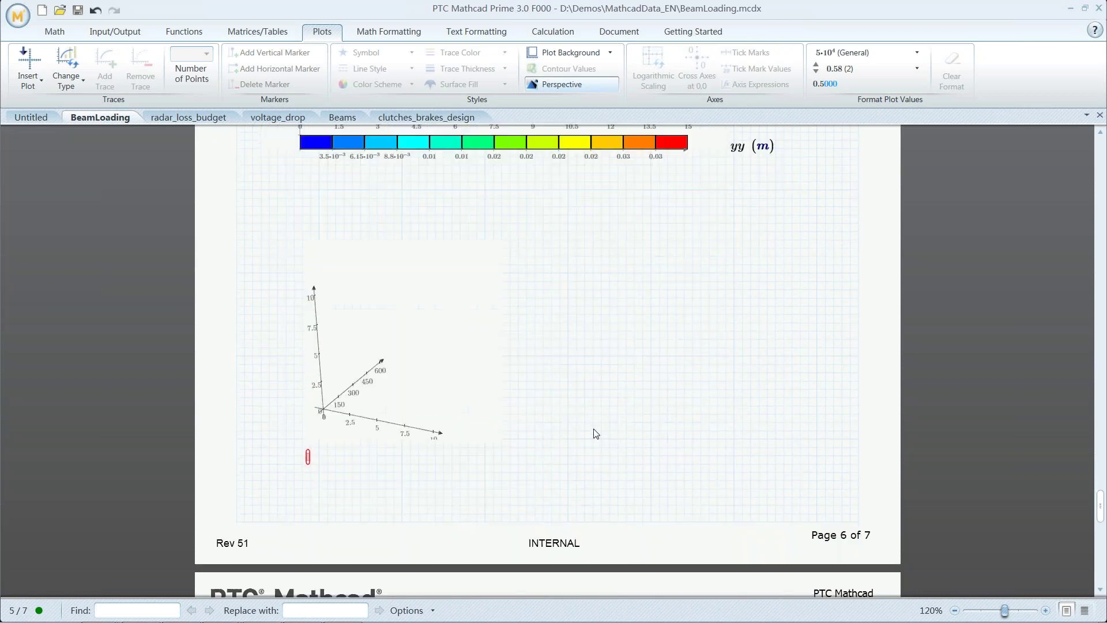
left_click(455, 391)
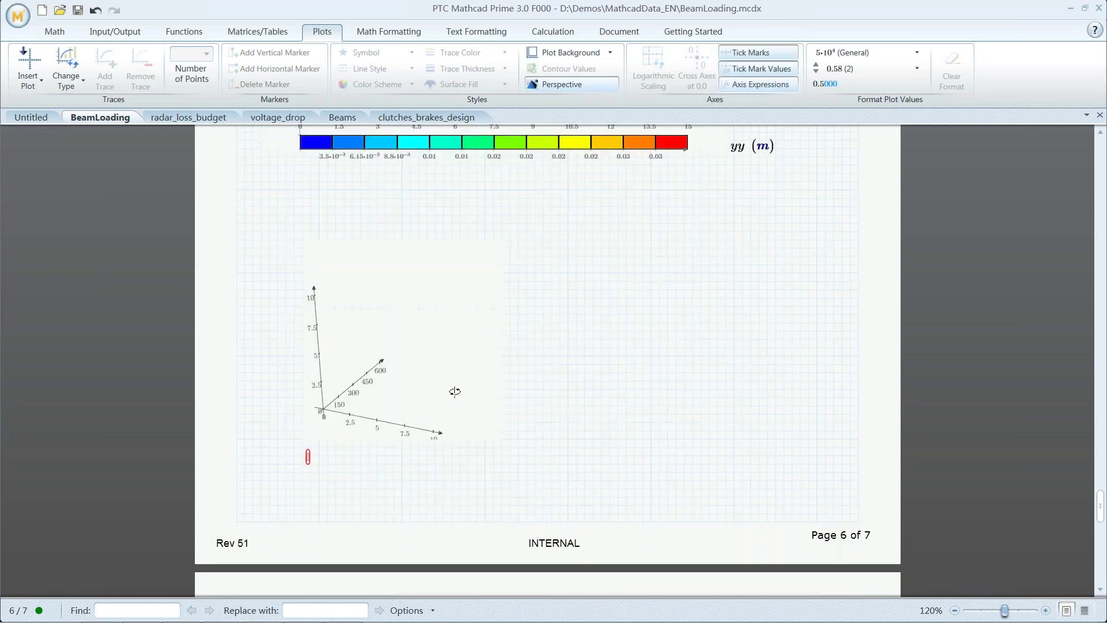
left_click(307, 462)
type("yy")
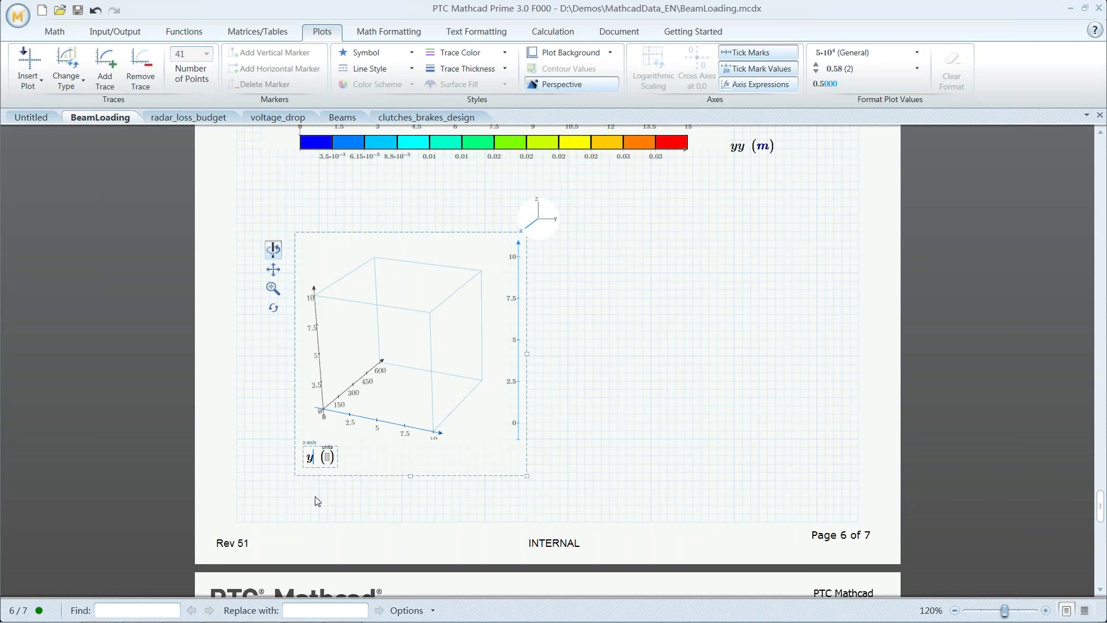
left_click(335, 458)
type("mm")
left_click(594, 427)
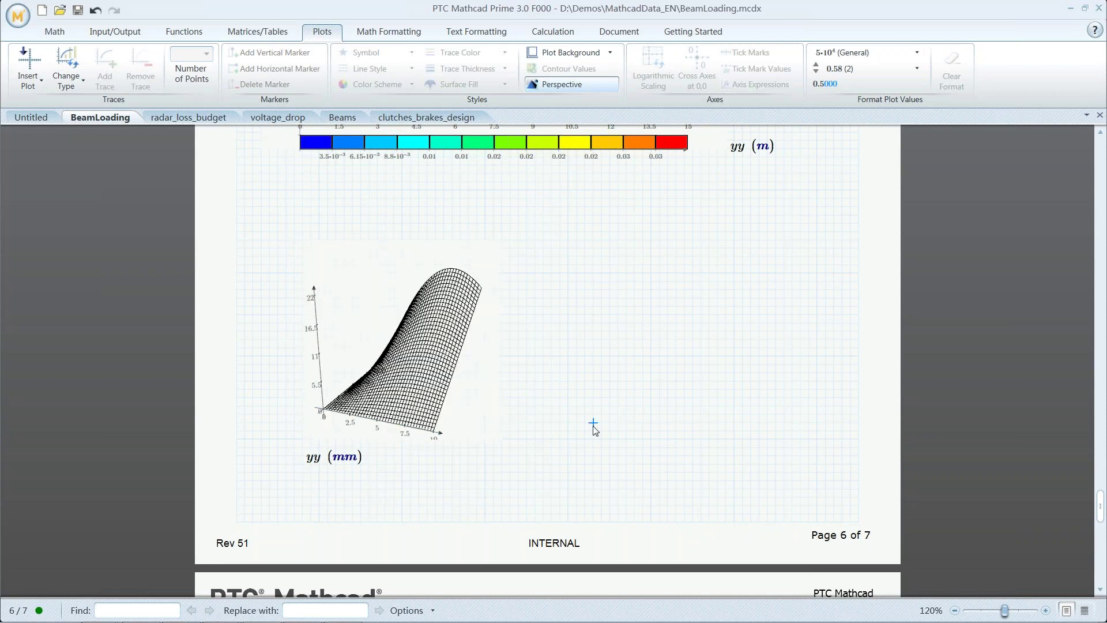
Set the 3D plot's axis upper limits to 16 for x, 1000 for y and 50 for z.
left_click(458, 391)
left_click(524, 231)
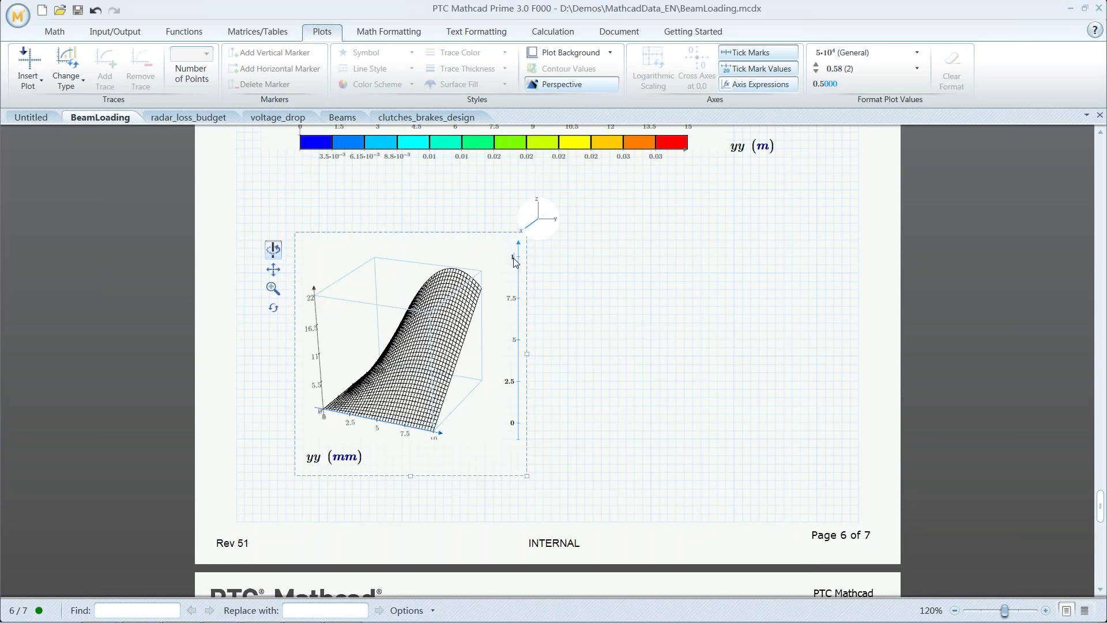
left_click(553, 225)
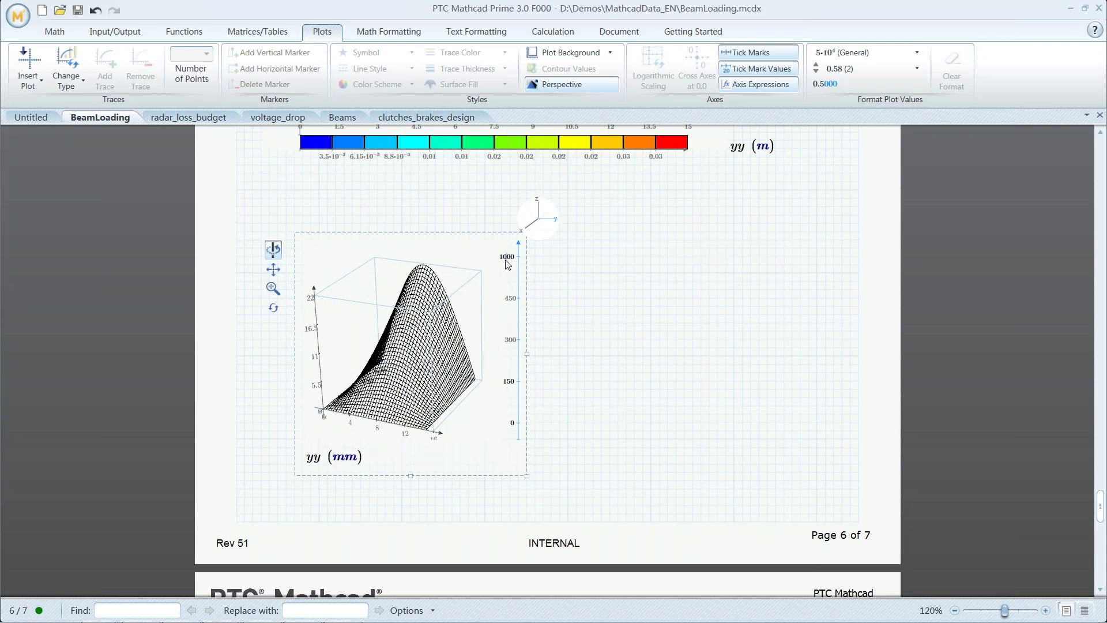
left_click(536, 204)
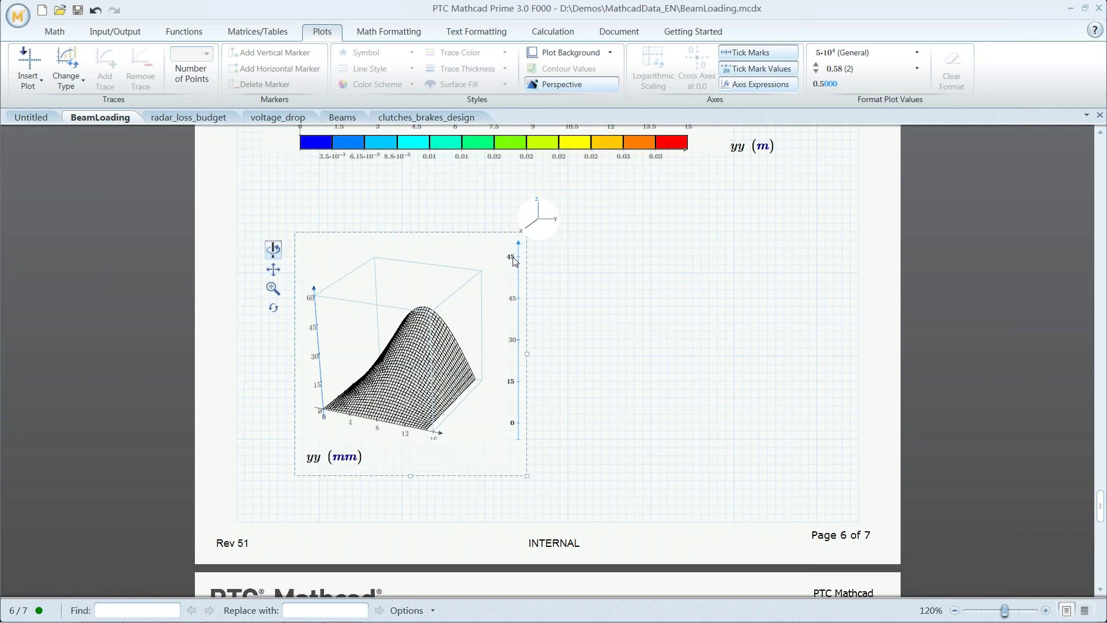
key("Return")
left_click(601, 373)
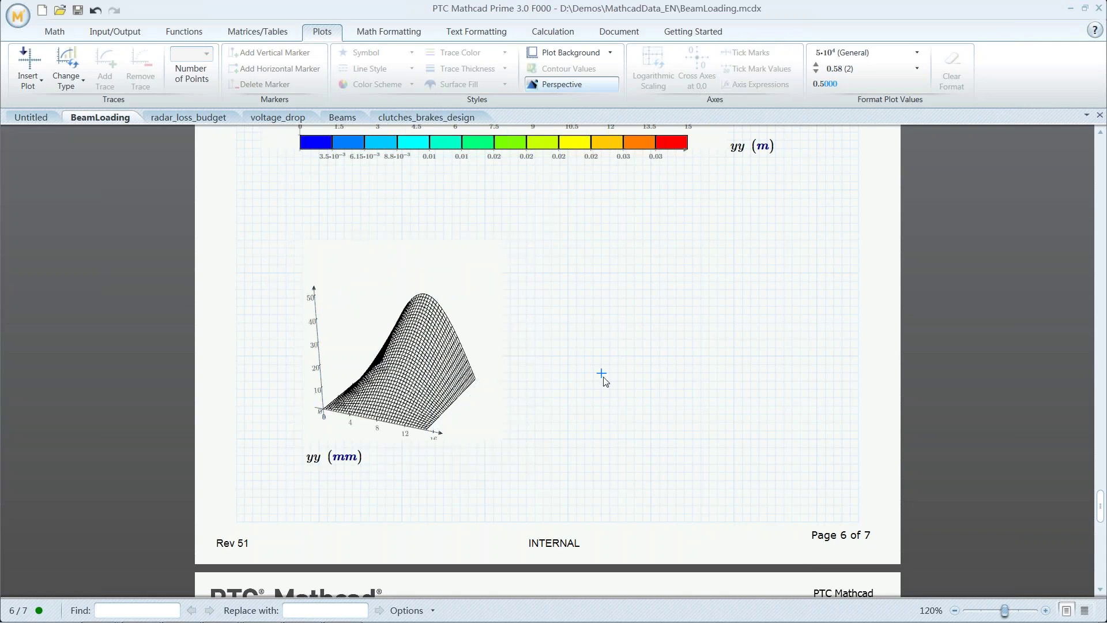
Fill the surface of the 3D yy plot with a muted red color.
left_click(428, 343)
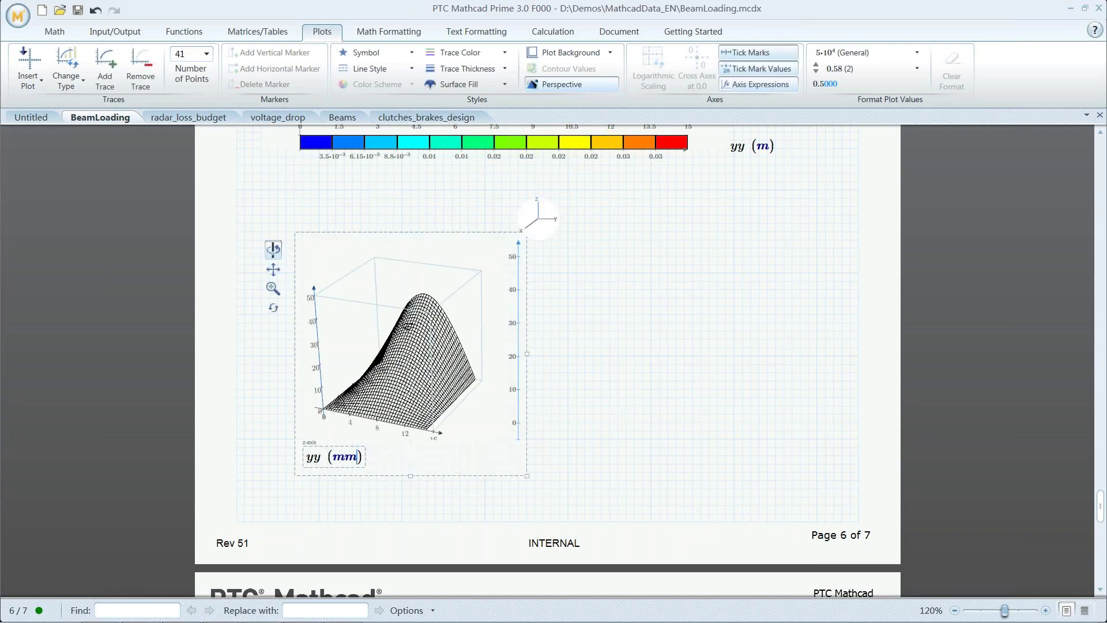
left_click(504, 84)
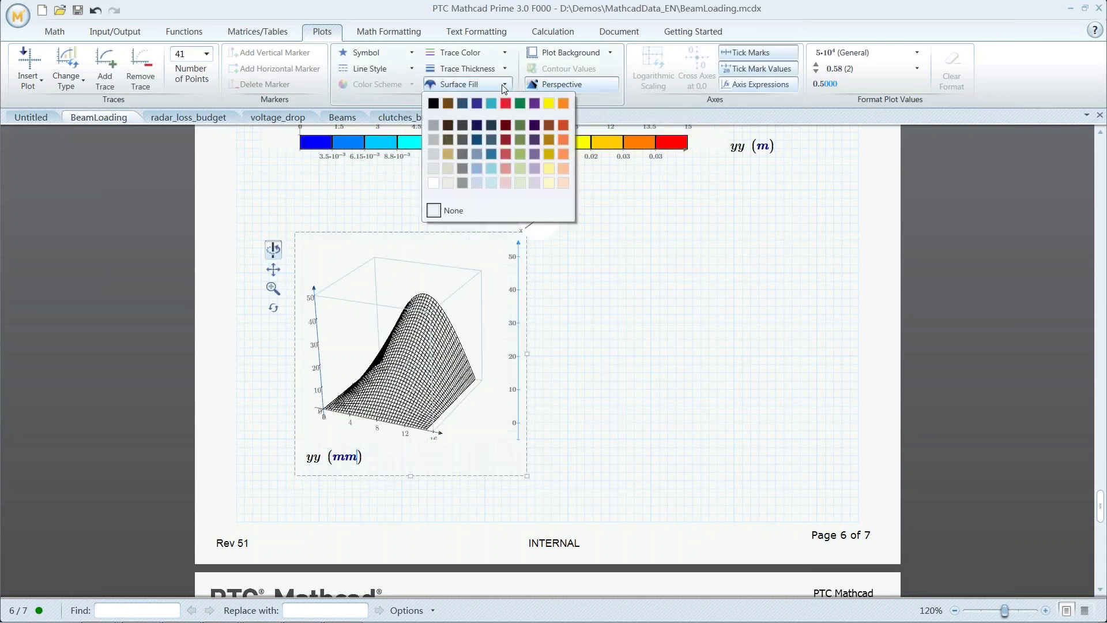
left_click(505, 154)
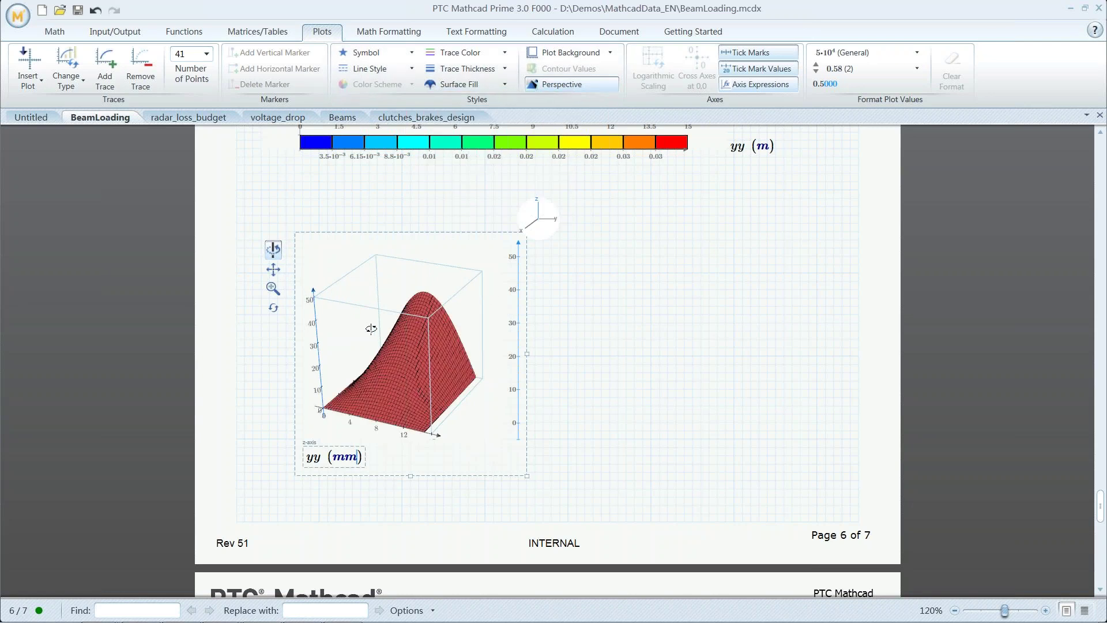
Inspect the 3D deflection surface by rotating, panning and zooming it, and reset its view.
left_click_drag(371, 349, 468, 308)
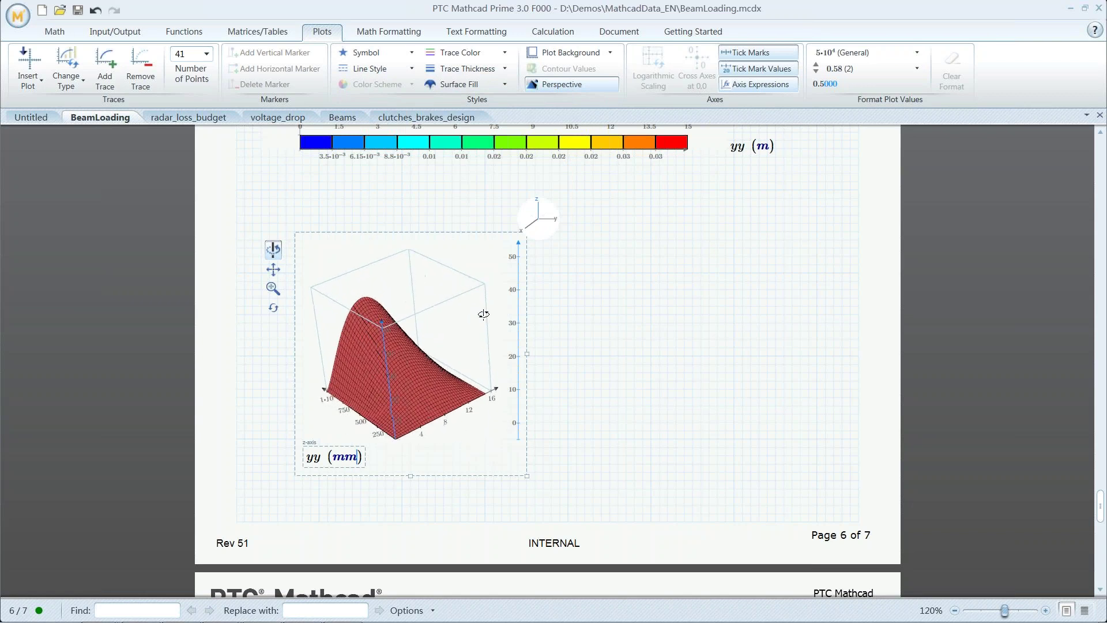
left_click_drag(373, 304, 396, 287)
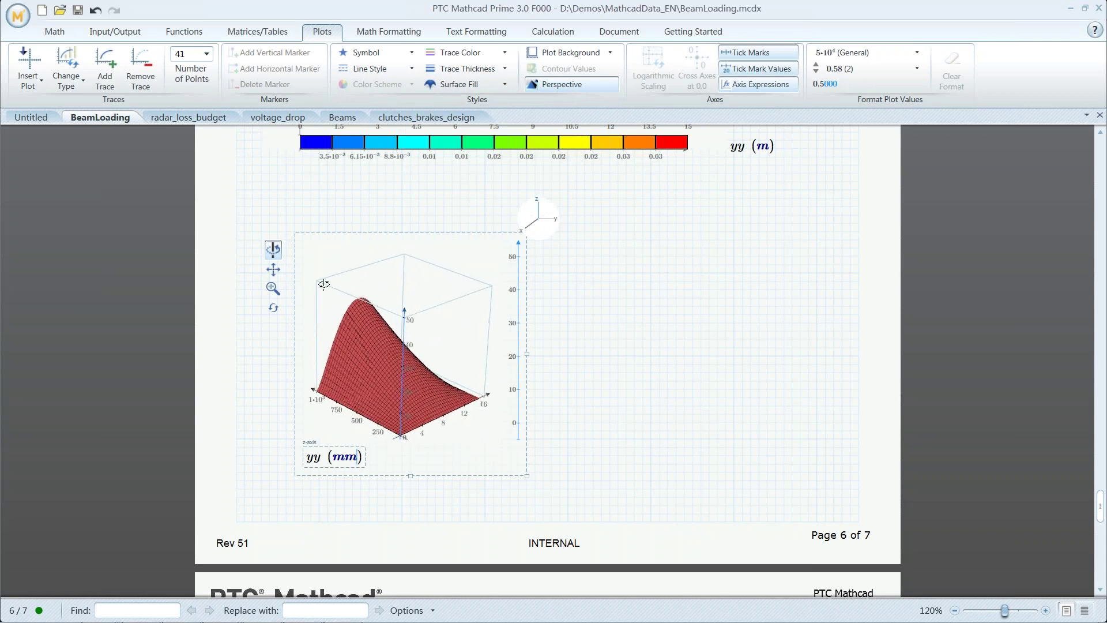
left_click(273, 271)
mouse_move(395, 351)
left_mouse_down()
mouse_move(462, 346)
mouse_move(346, 340)
mouse_move(400, 332)
left_mouse_up()
left_click(273, 288)
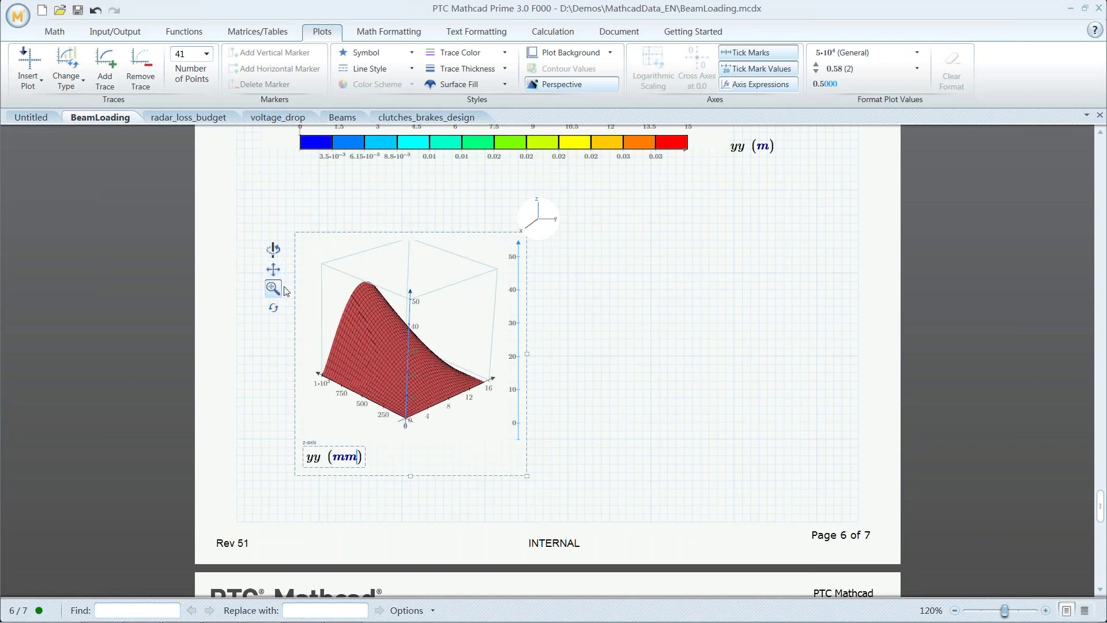
left_click_drag(326, 383, 393, 427)
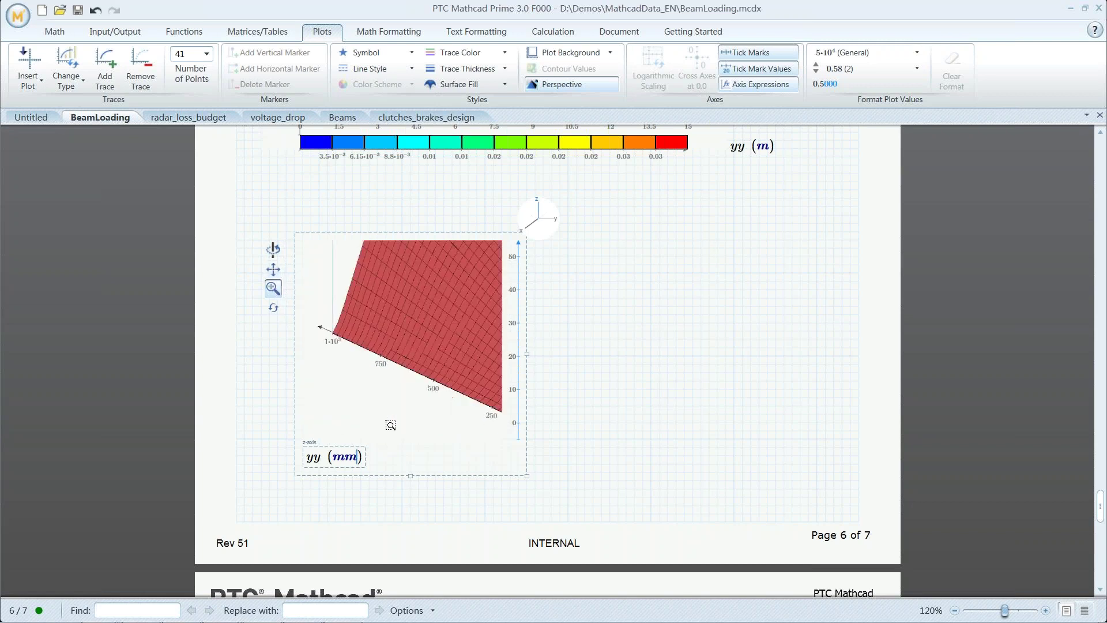
left_click(273, 308)
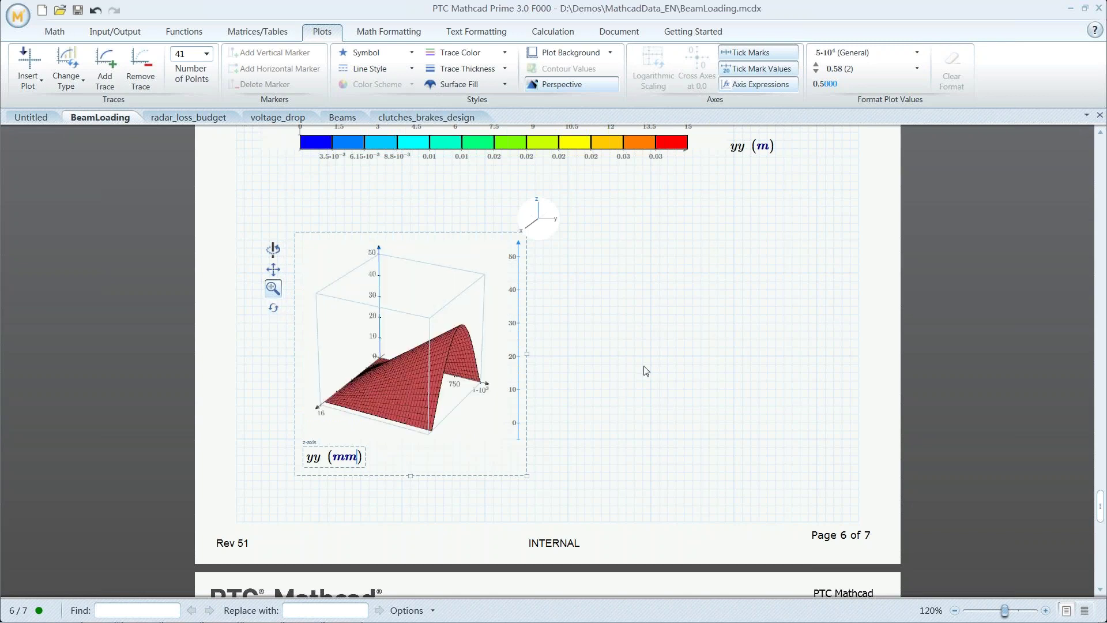
left_click(667, 366)
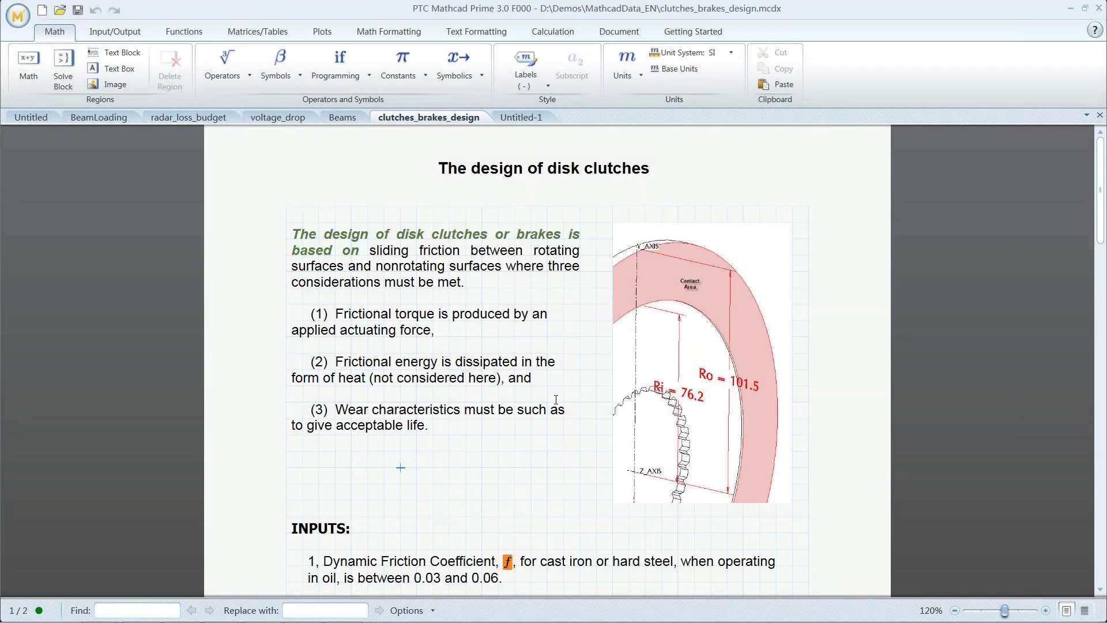
Assign the input torque Qin in the clutch worksheet's INPUTS section as an integration input.
scroll(550, 449, "down", 6)
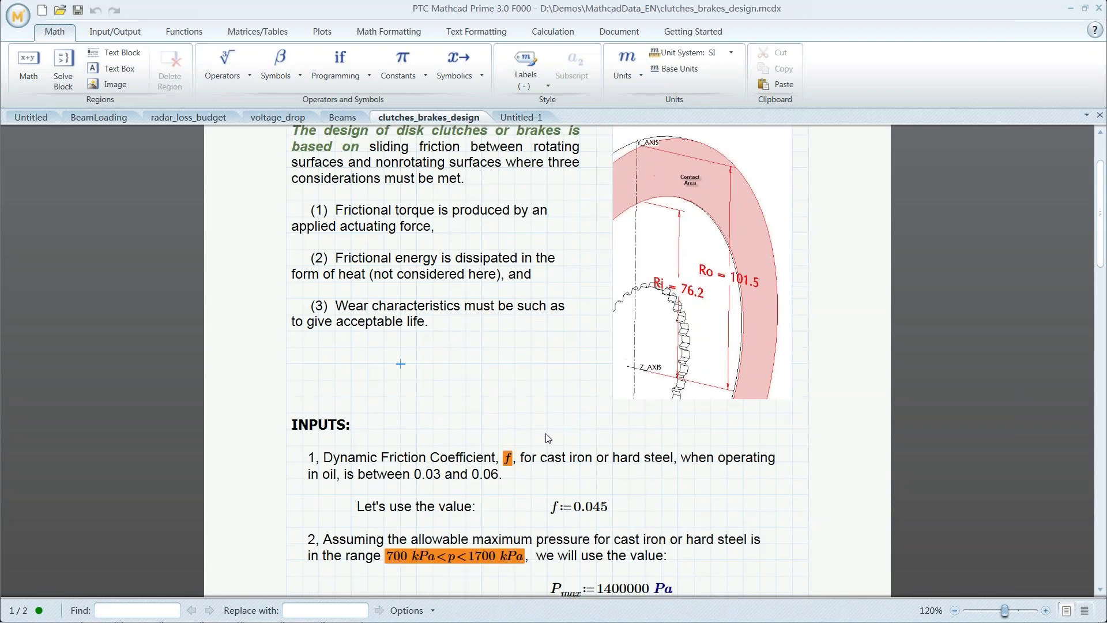
scroll(546, 414, "down", 4)
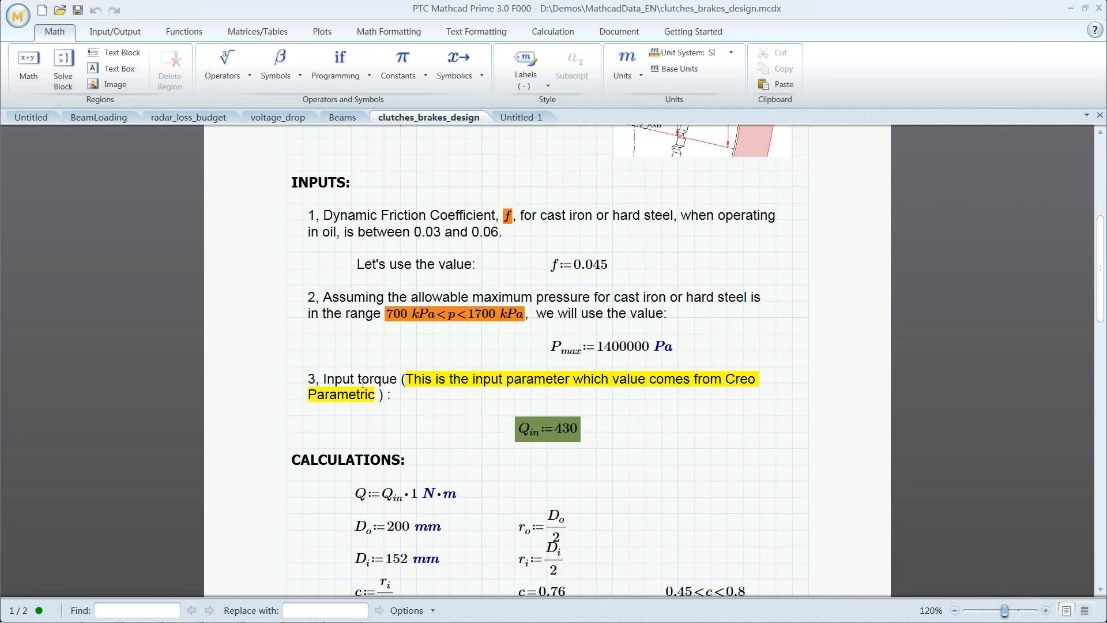
left_click(348, 383)
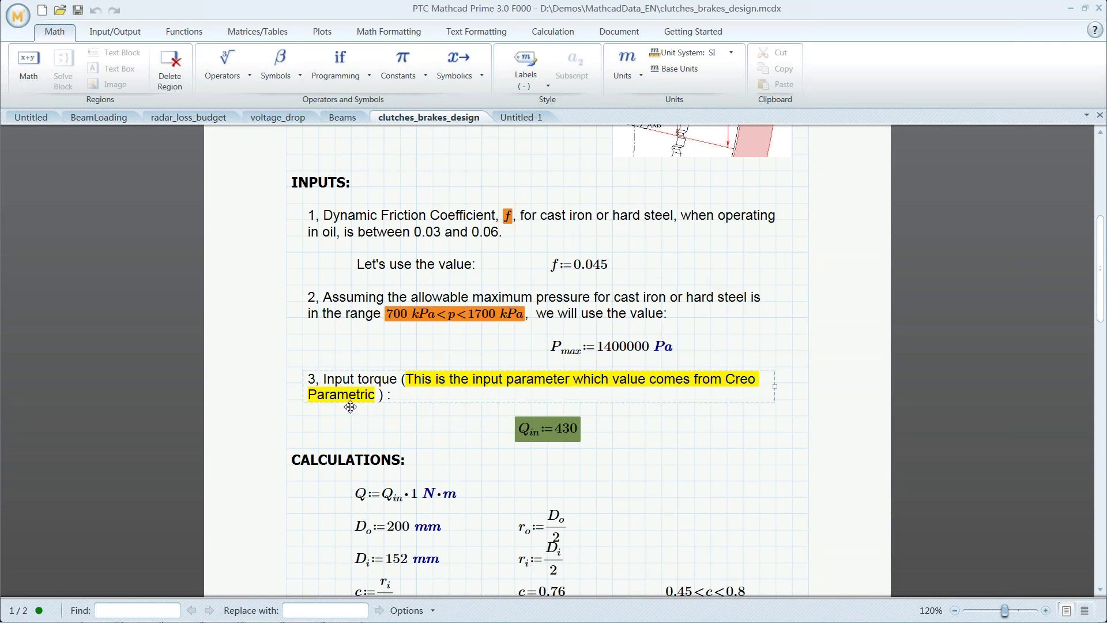
left_click(534, 428)
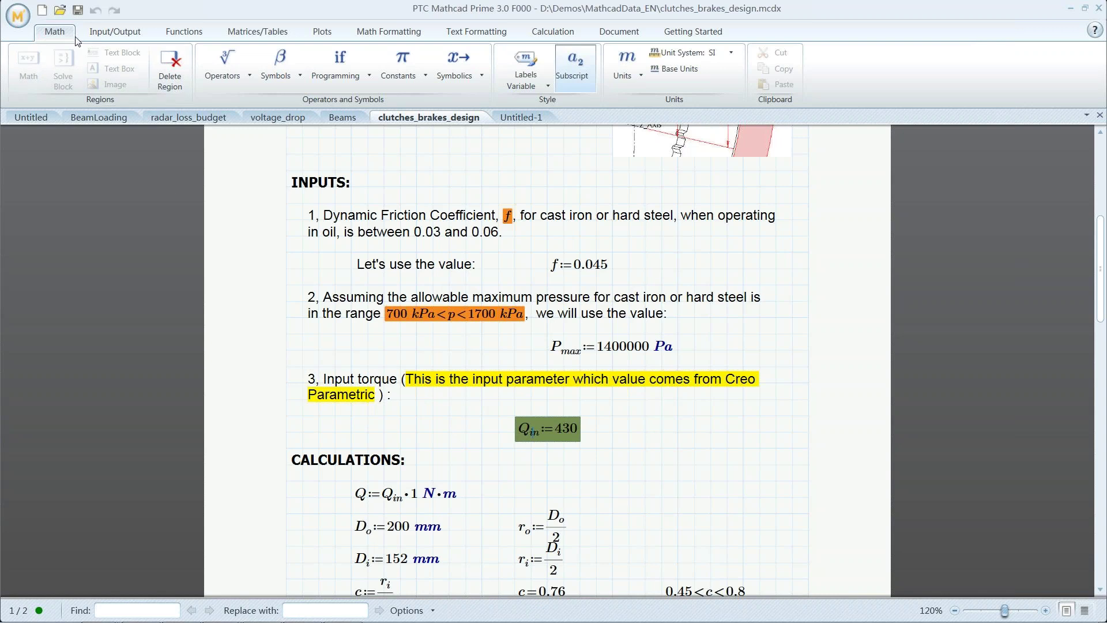
left_click(113, 33)
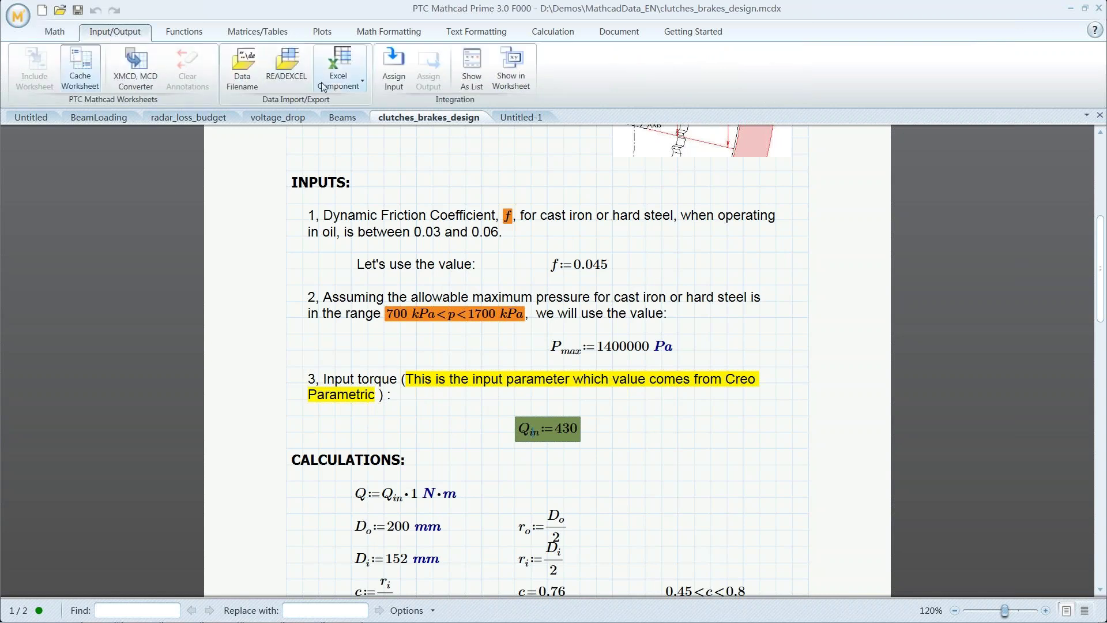
left_click(392, 62)
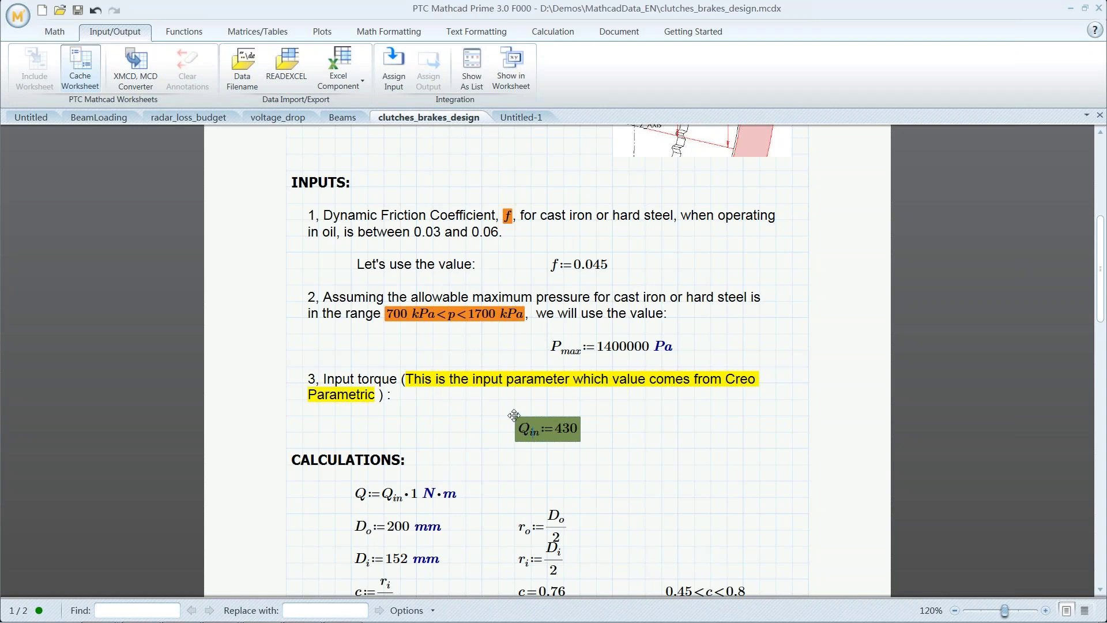
left_click(647, 448)
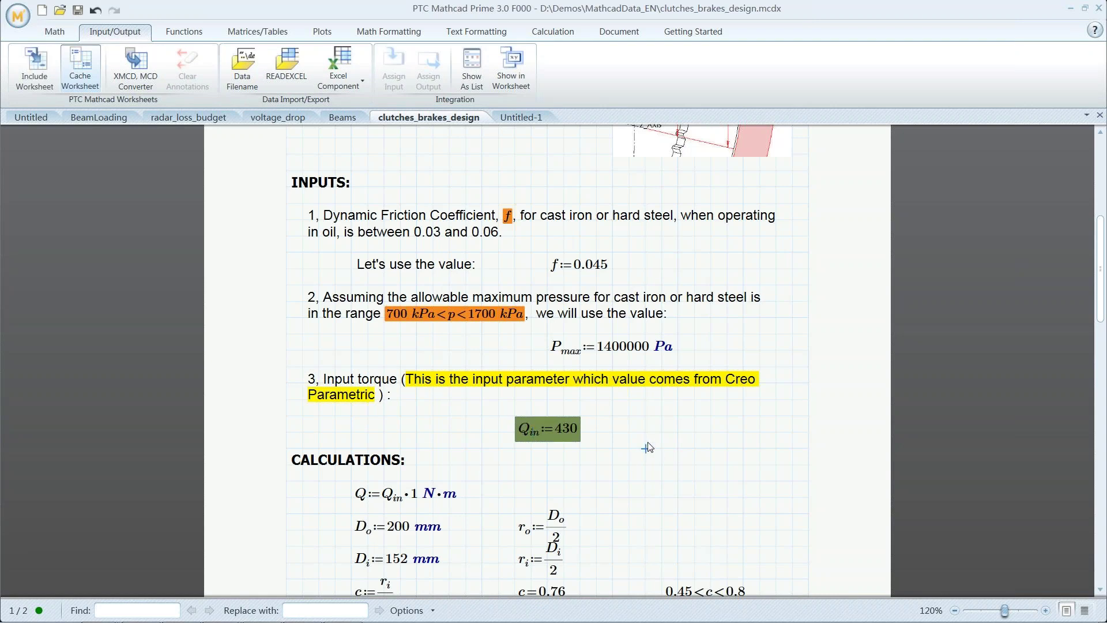
Check the output designation of the NPlates result at the end of the worksheet's calculations.
scroll(646, 448, "down", 10)
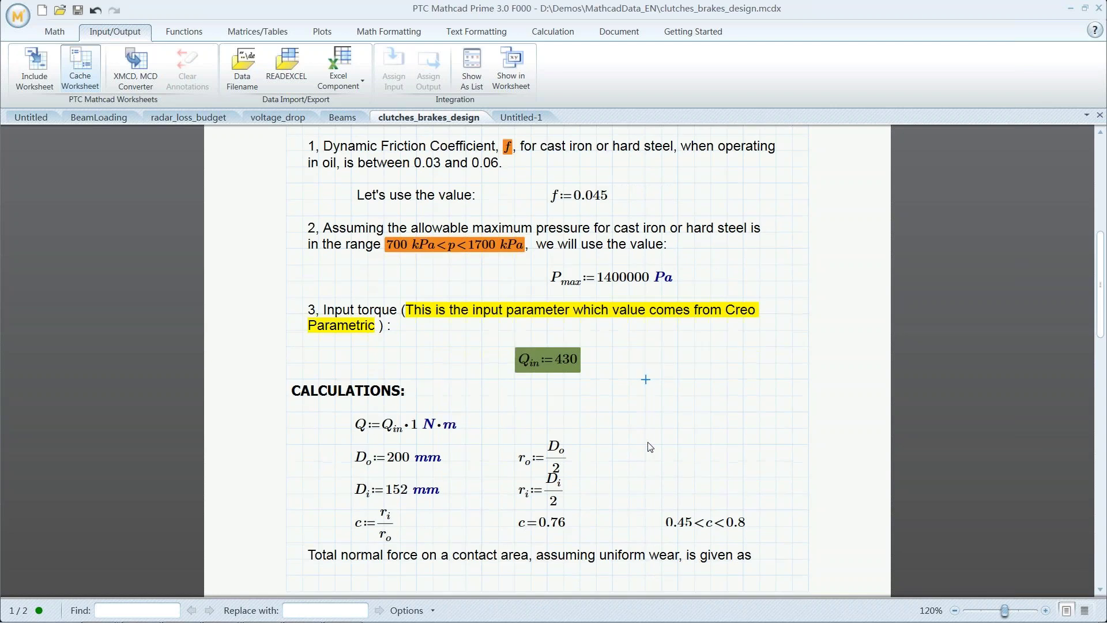
scroll(649, 443, "down", 20)
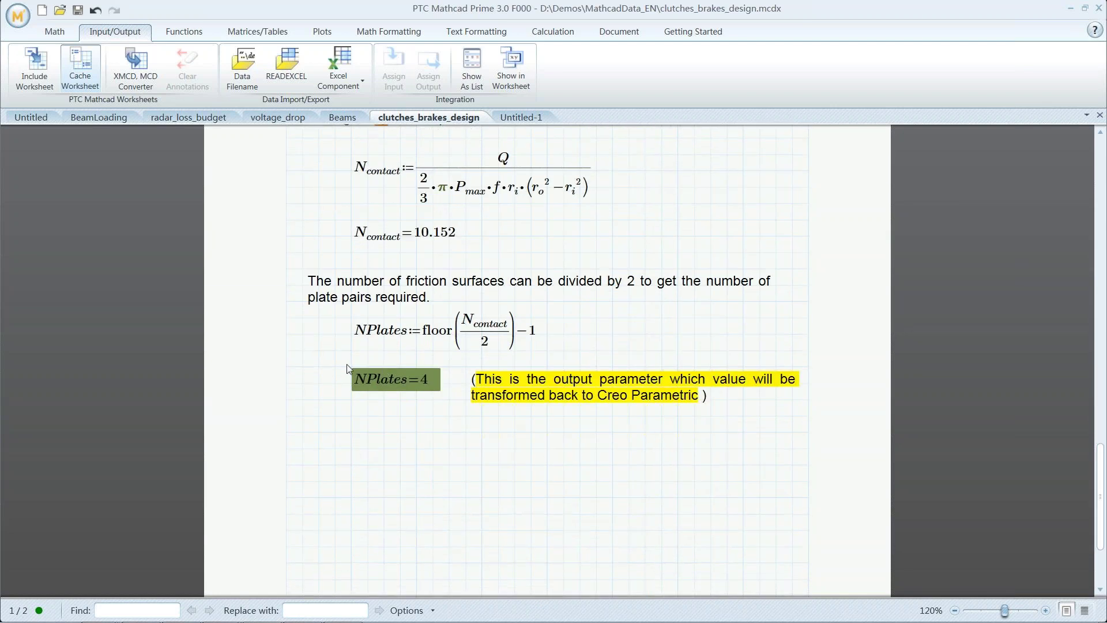
left_click(372, 384)
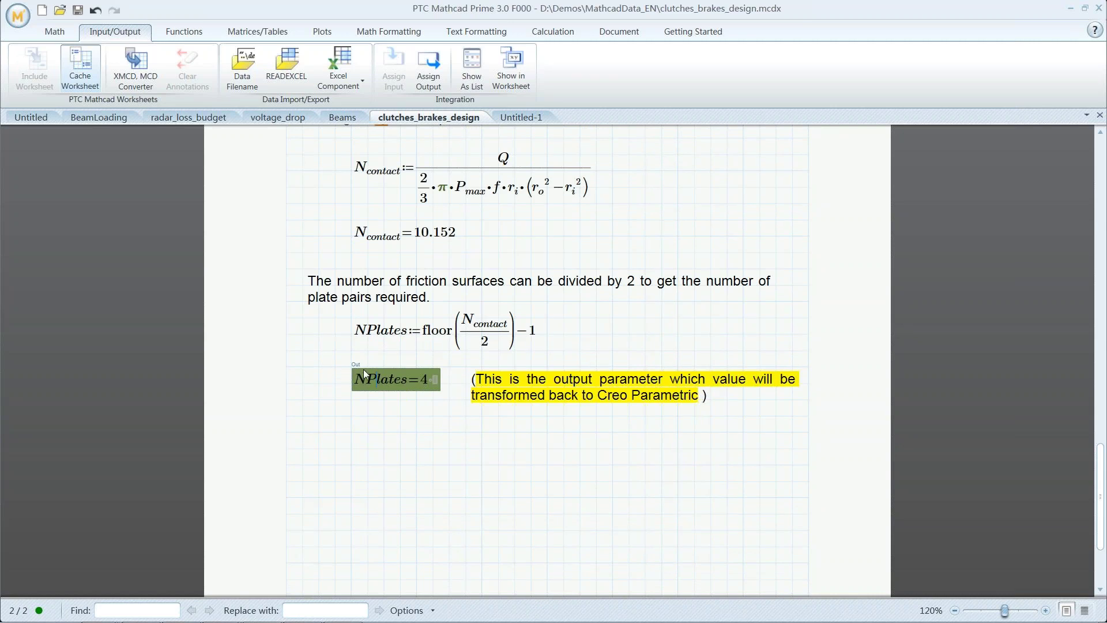
left_click(427, 448)
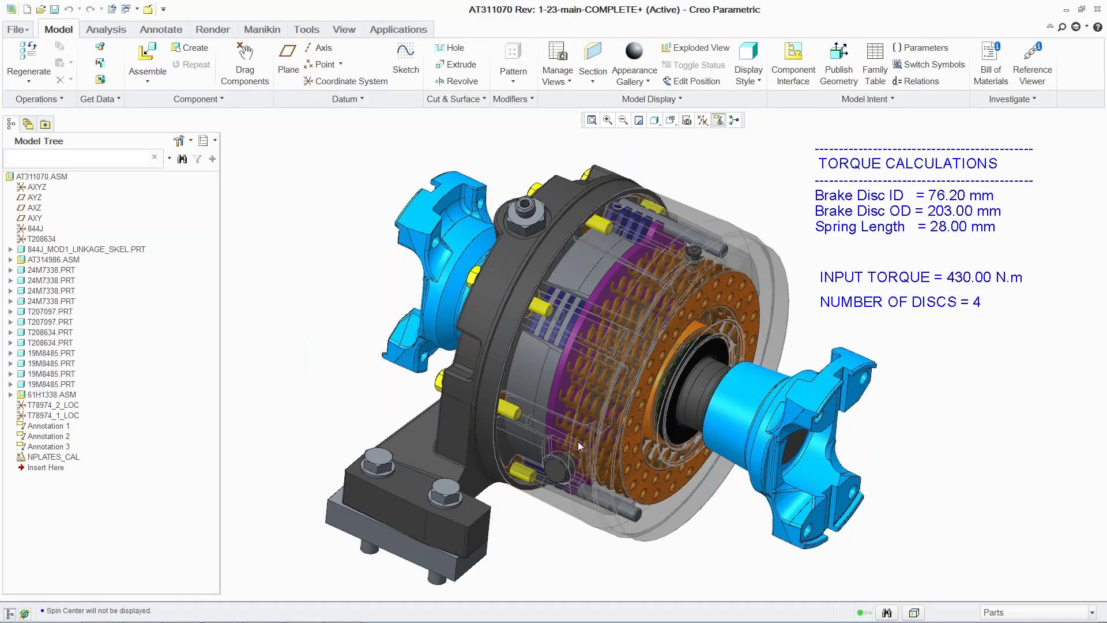
In Creo Parametric, examine the Prime Analysis parameter mappings in the NPLATES_CAL definition, leaving it without saving changes.
left_click(110, 30)
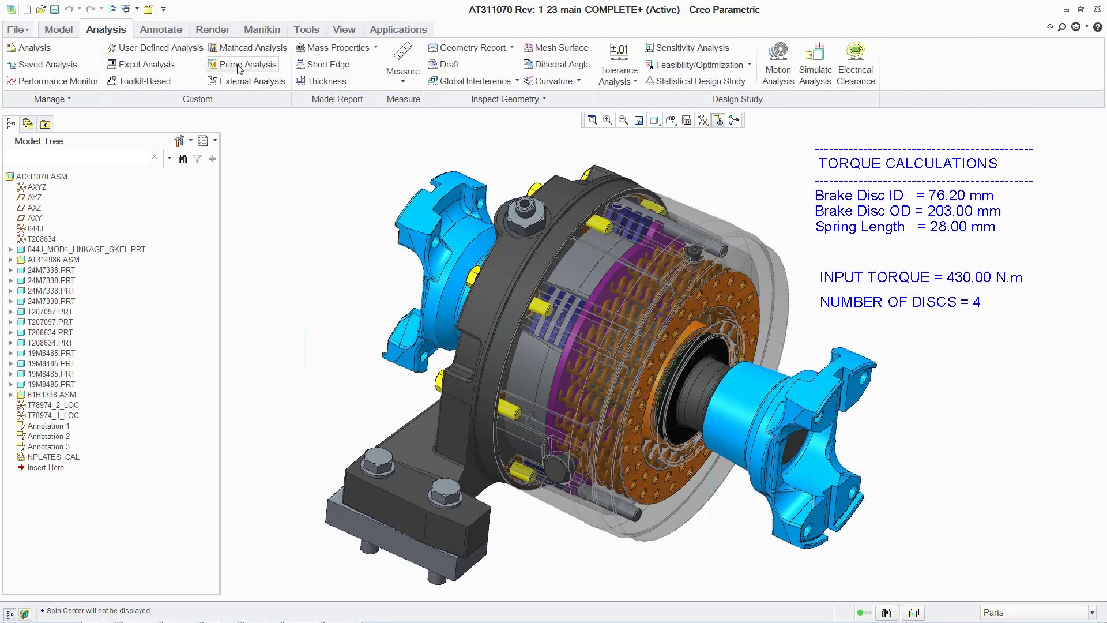
left_click(58, 29)
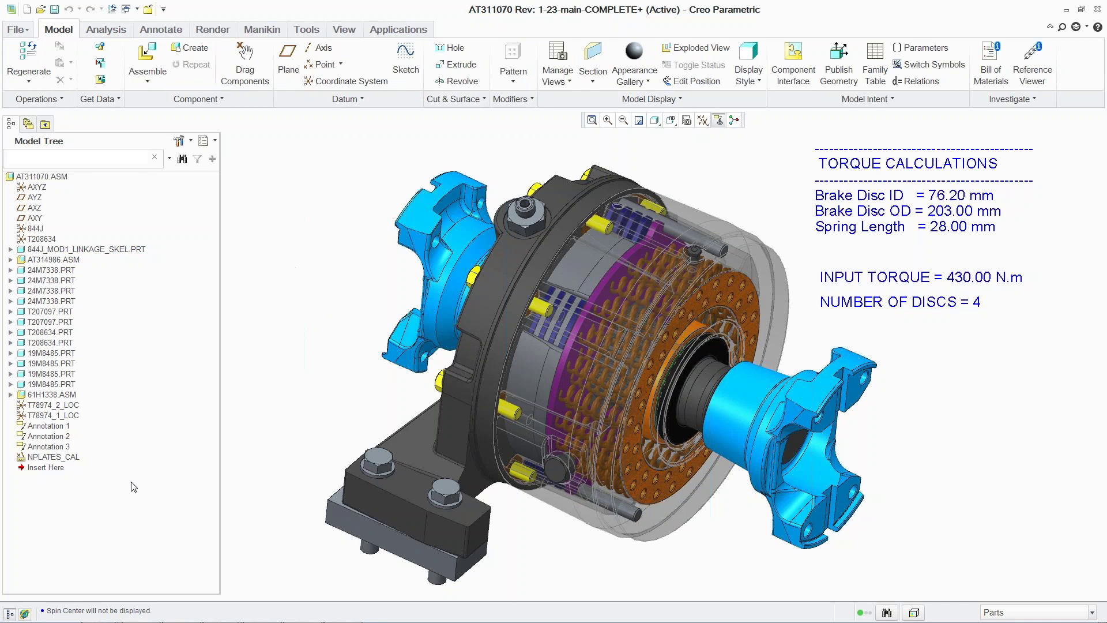
left_click(59, 457)
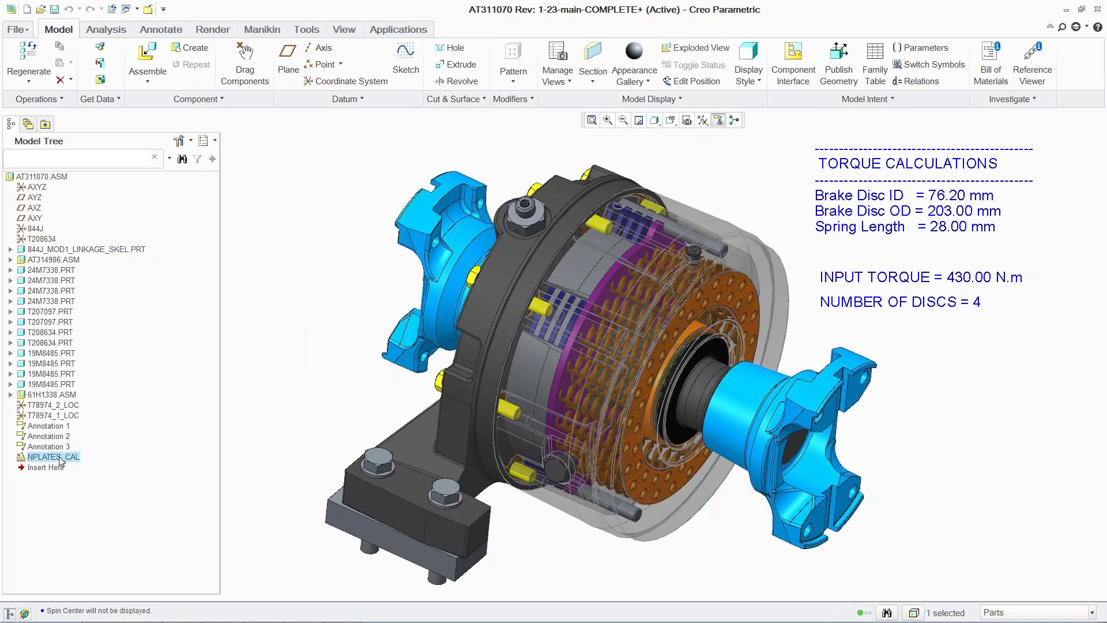
right_click(60, 460)
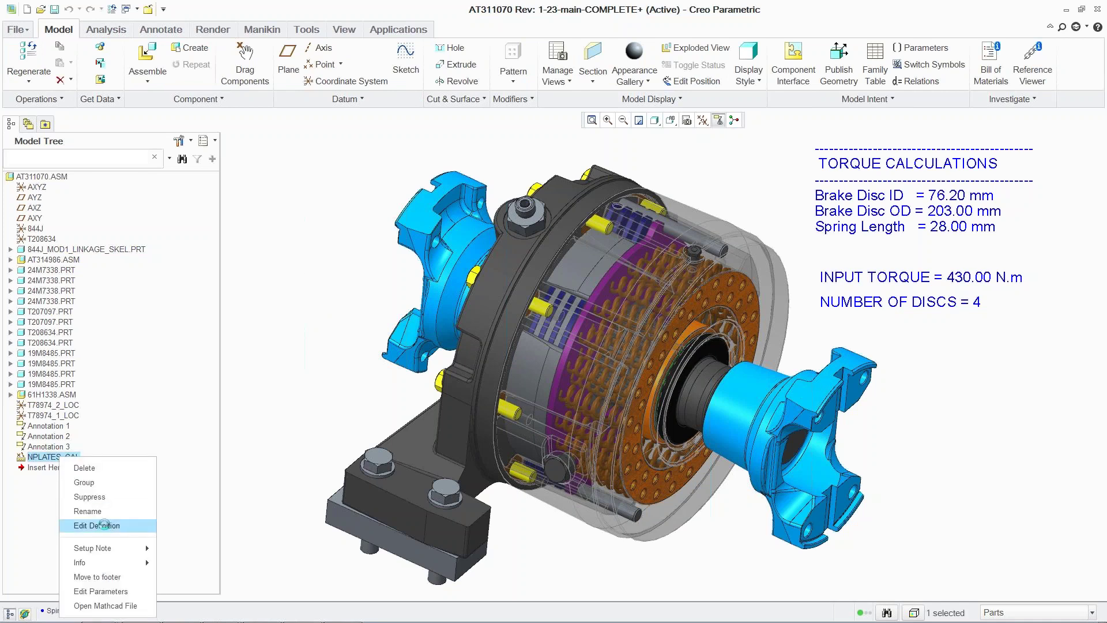
left_click(107, 528)
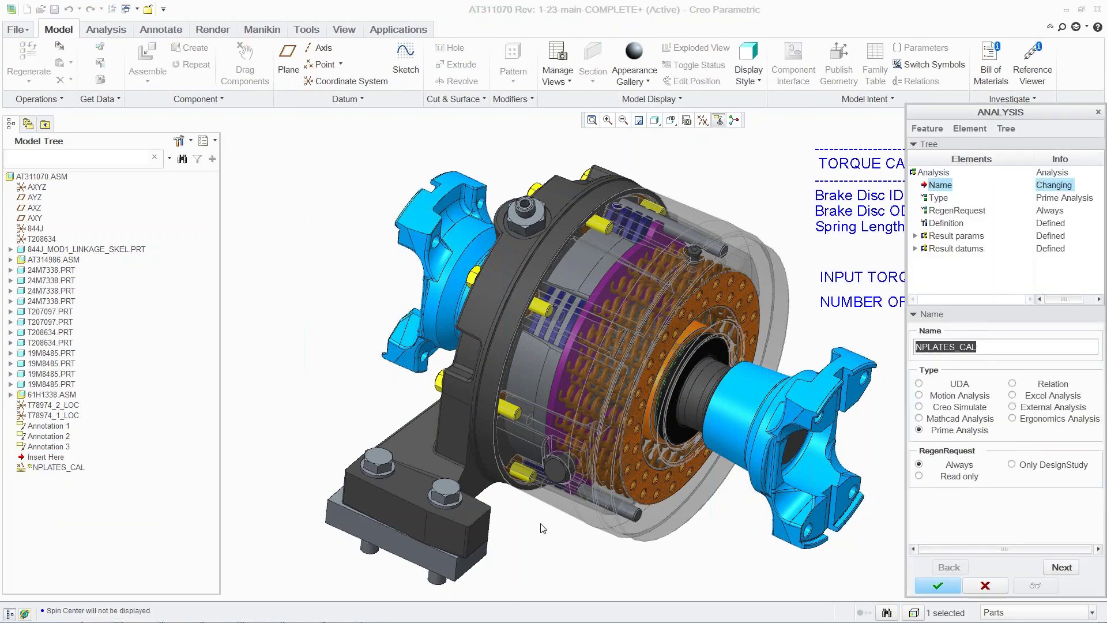
left_click(1063, 567)
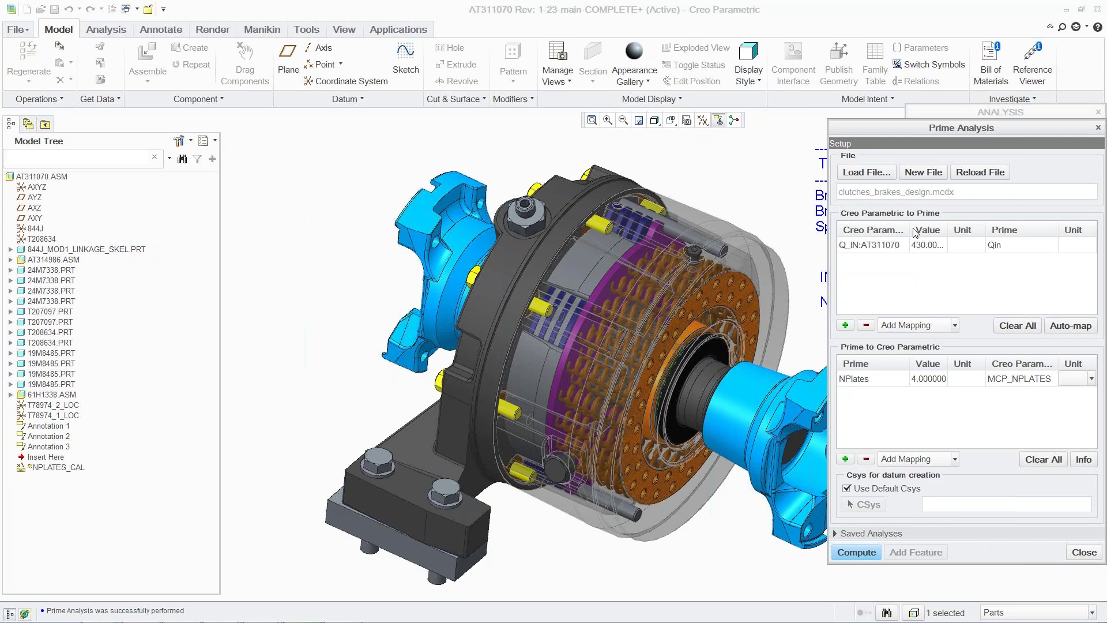
left_click_drag(908, 226, 1015, 227)
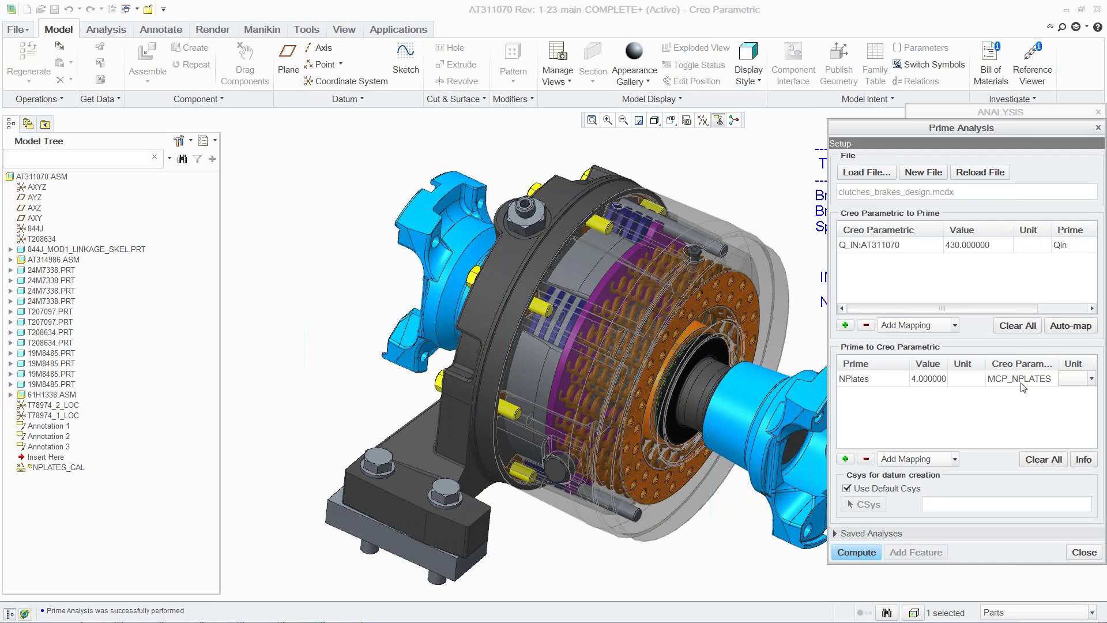
left_click(1085, 552)
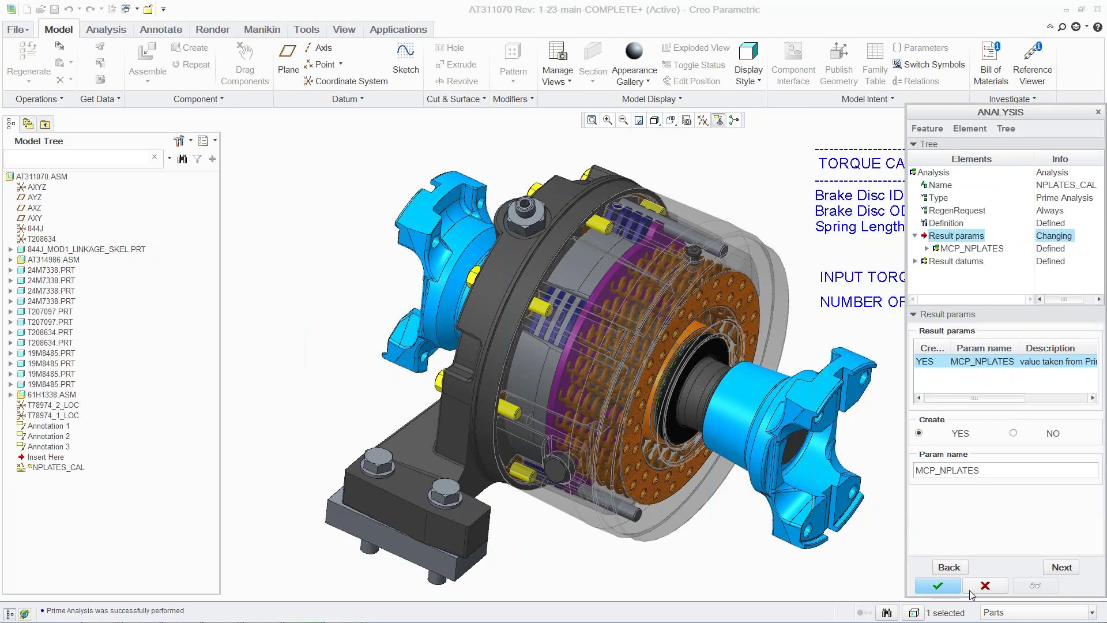
left_click(984, 585)
left_click(980, 375)
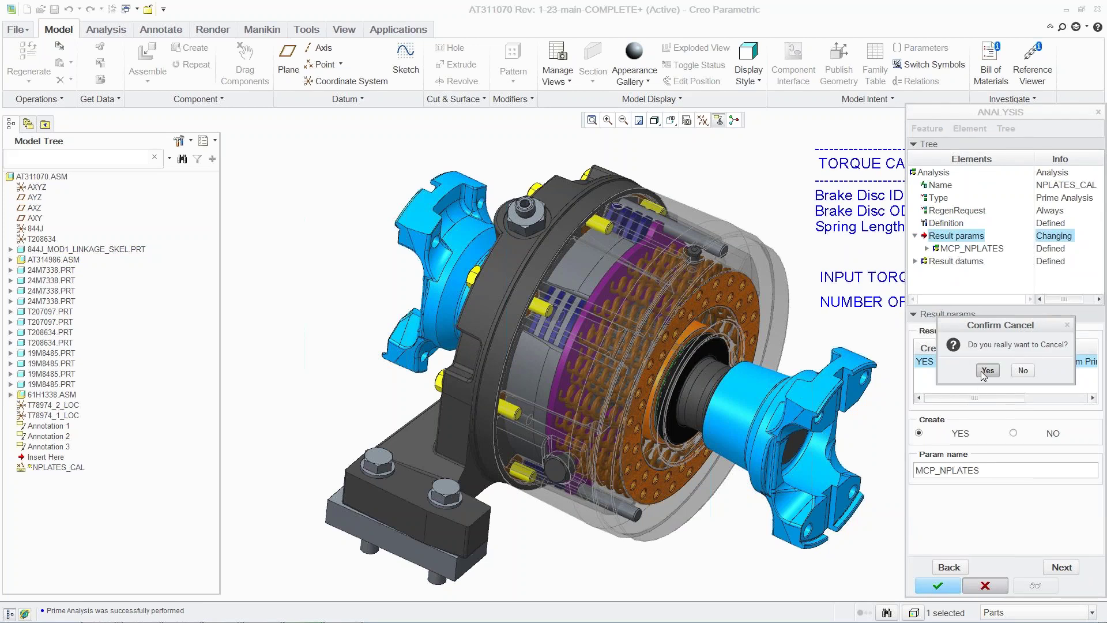
left_click(928, 459)
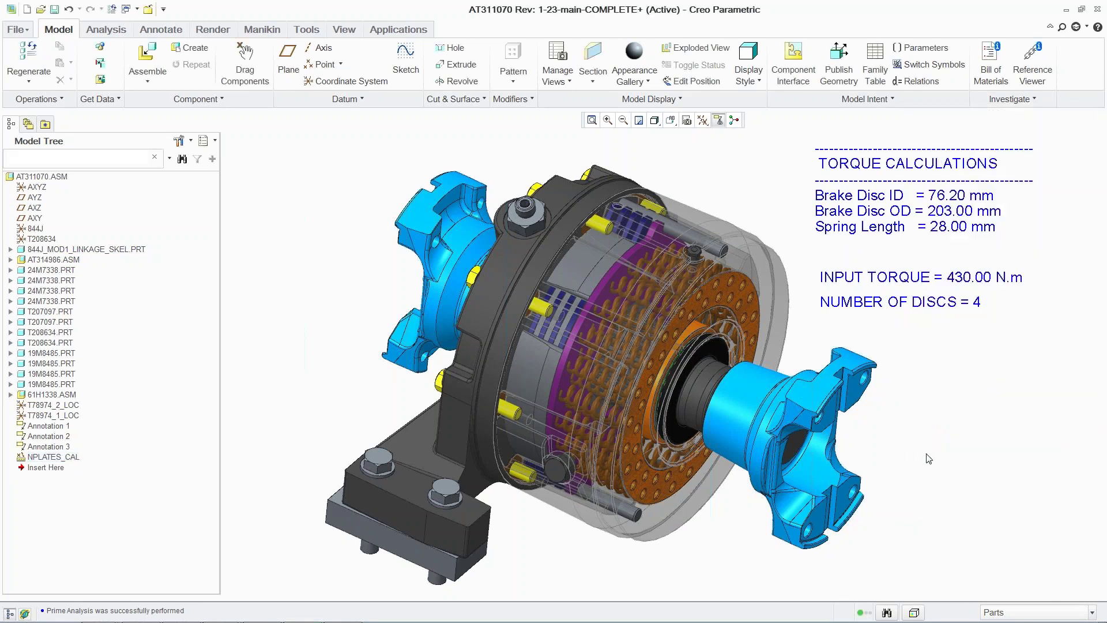
Filter selection to annotations and set the INPUT TORQUE value in the torque calculations note to 670.
left_click(1024, 613)
left_click(1021, 599)
double_click(963, 280)
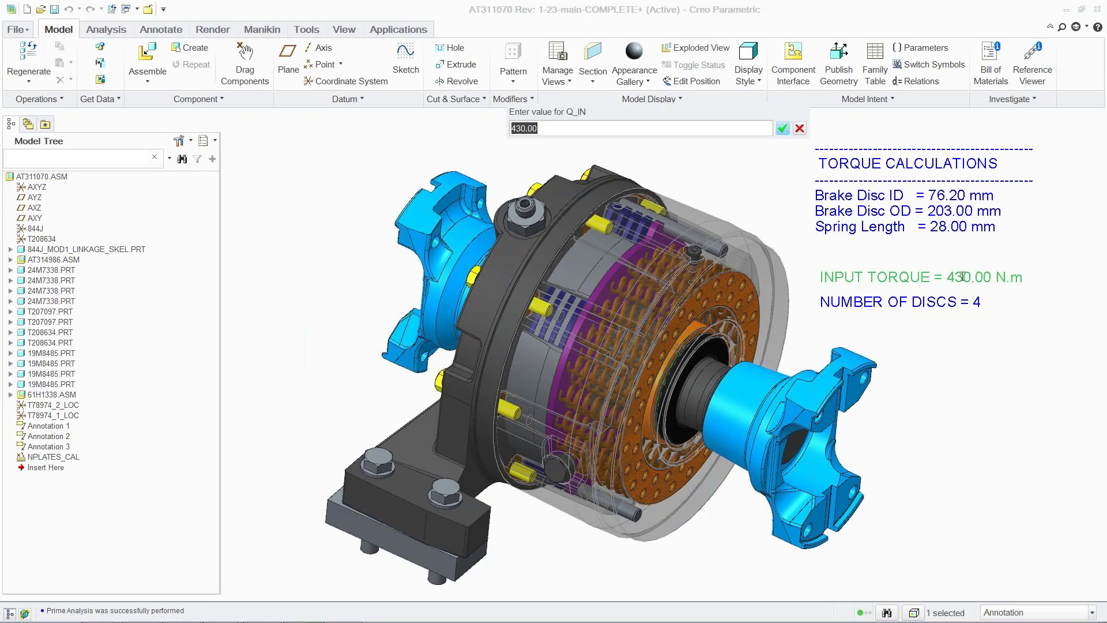
type("670")
key("Return")
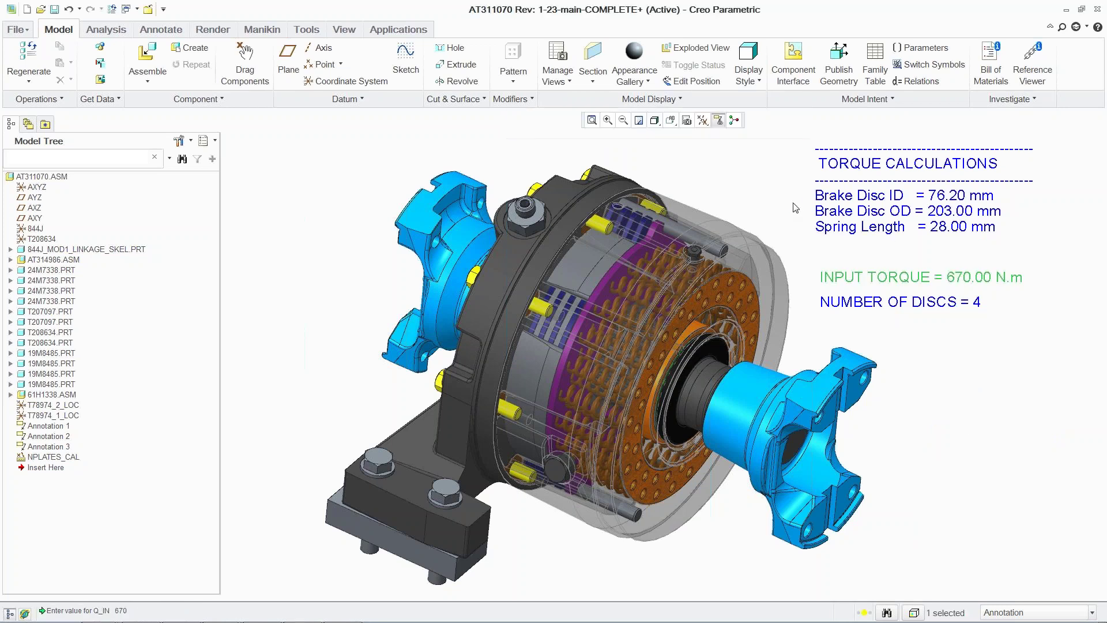
Orient the assembly to the saved view VIEW_1 and regenerate the model with the new torque.
left_click(670, 120)
scroll(705, 179, "down", 3)
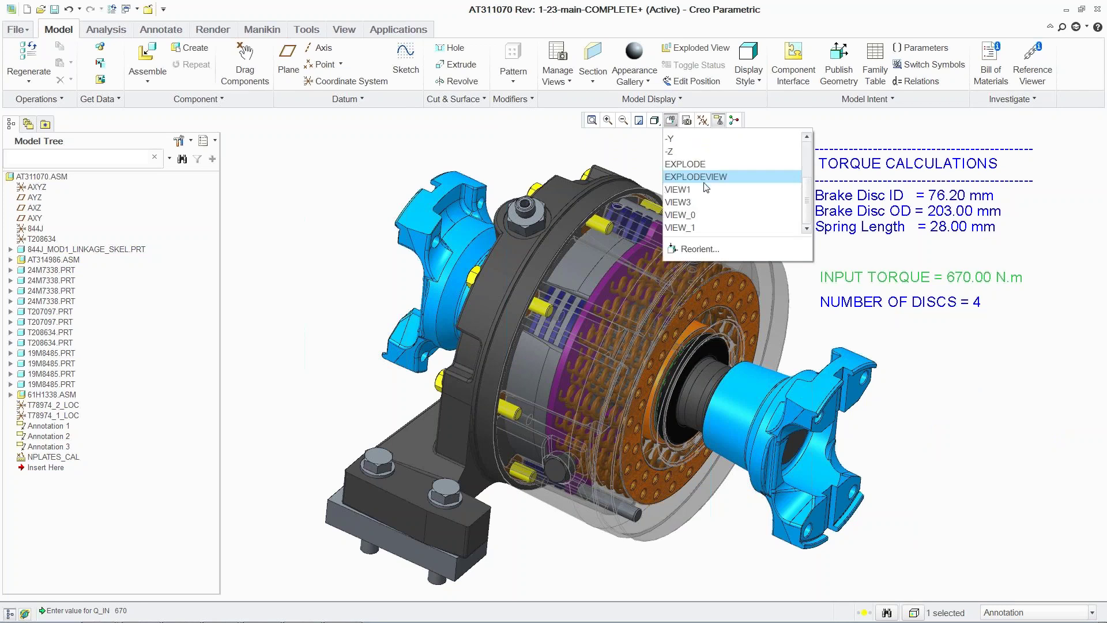
left_click(698, 224)
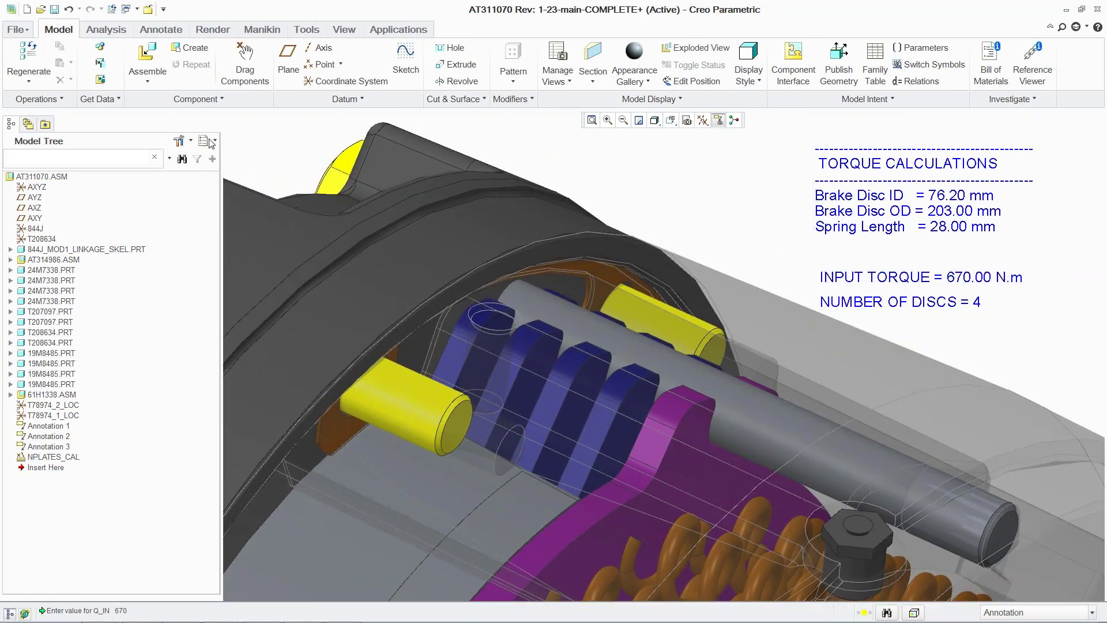
left_click(29, 58)
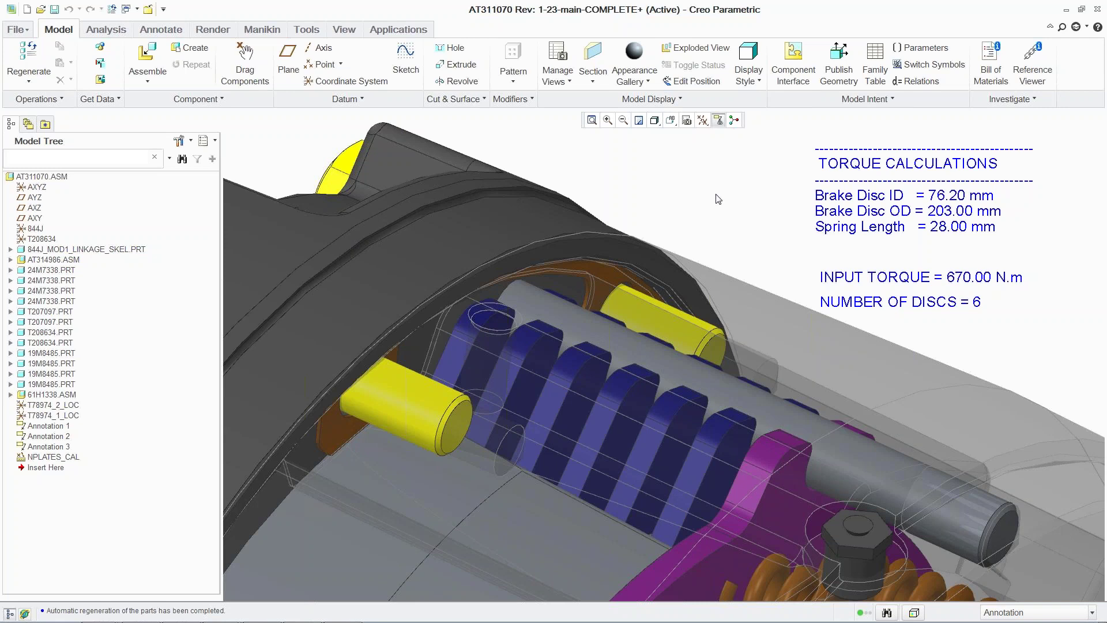
key("Escape")
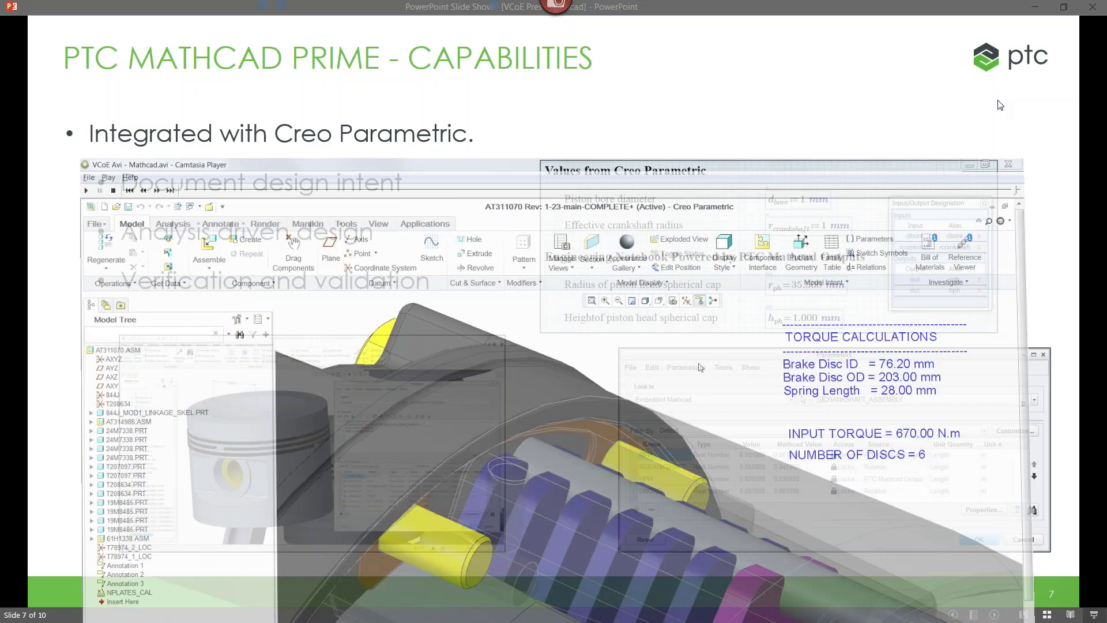